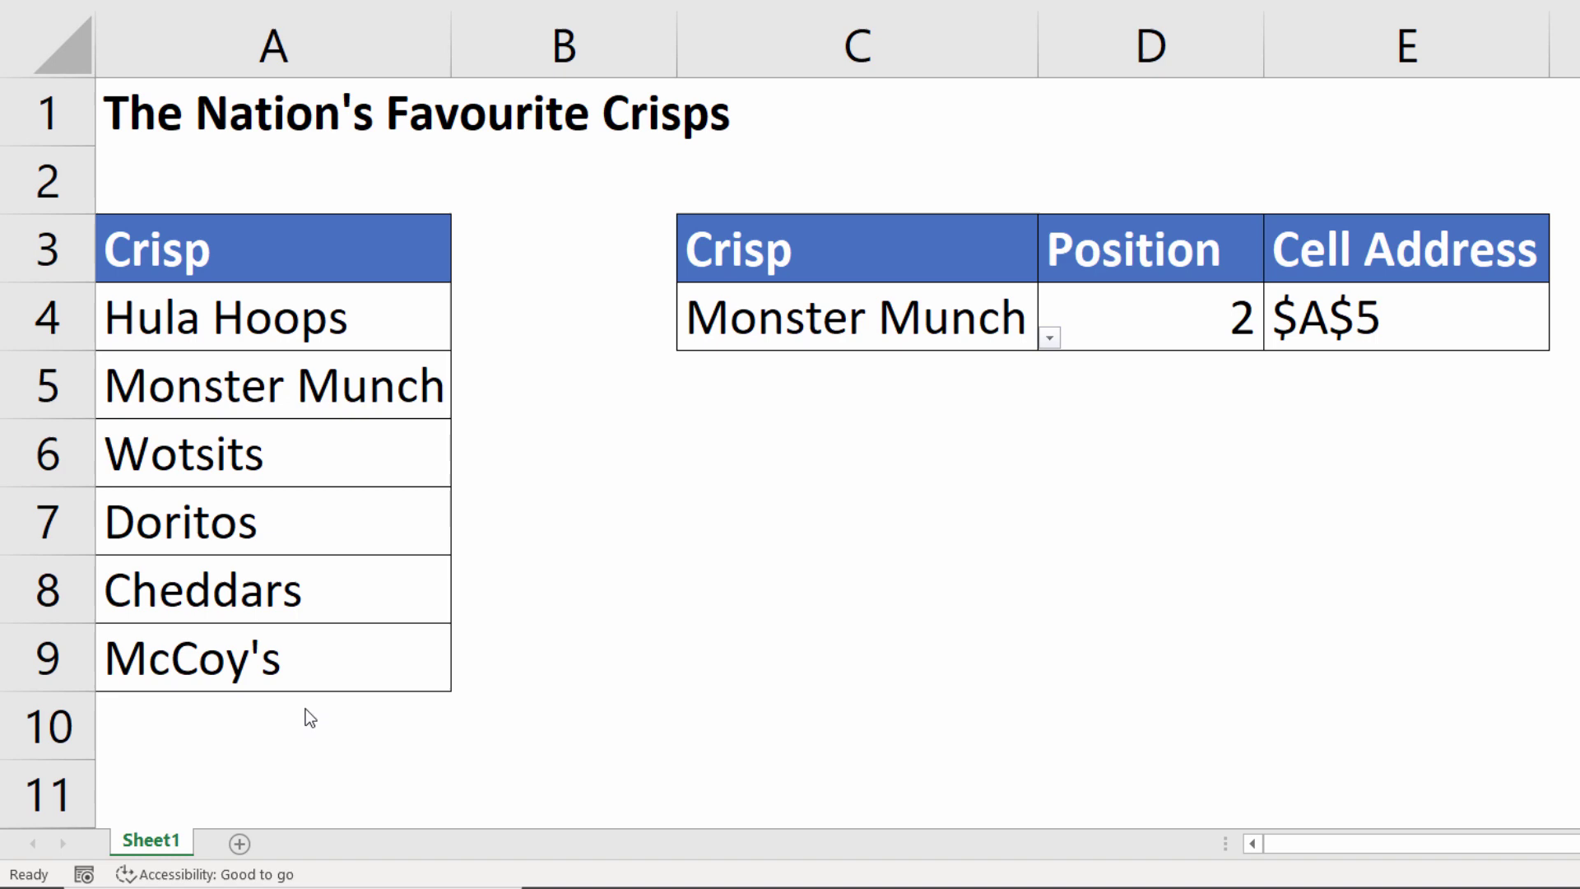
# Step: Choose Hula Hoops and then Doritos from the C4 crisp dropdown
pyautogui.click(1050, 338)
pyautogui.click(737, 380)
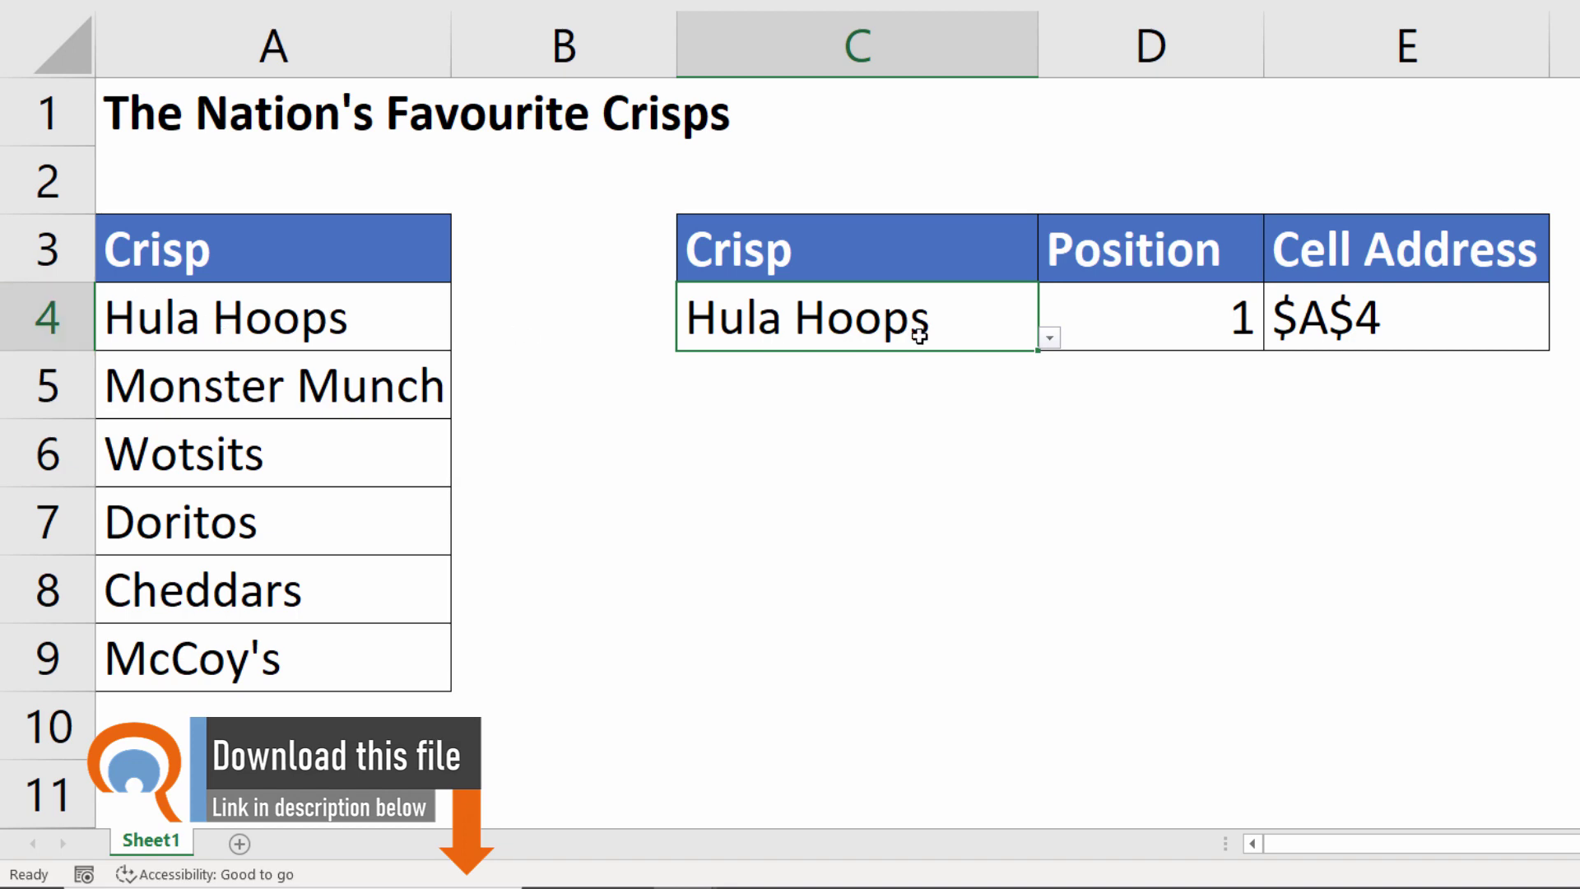
pyautogui.click(1050, 339)
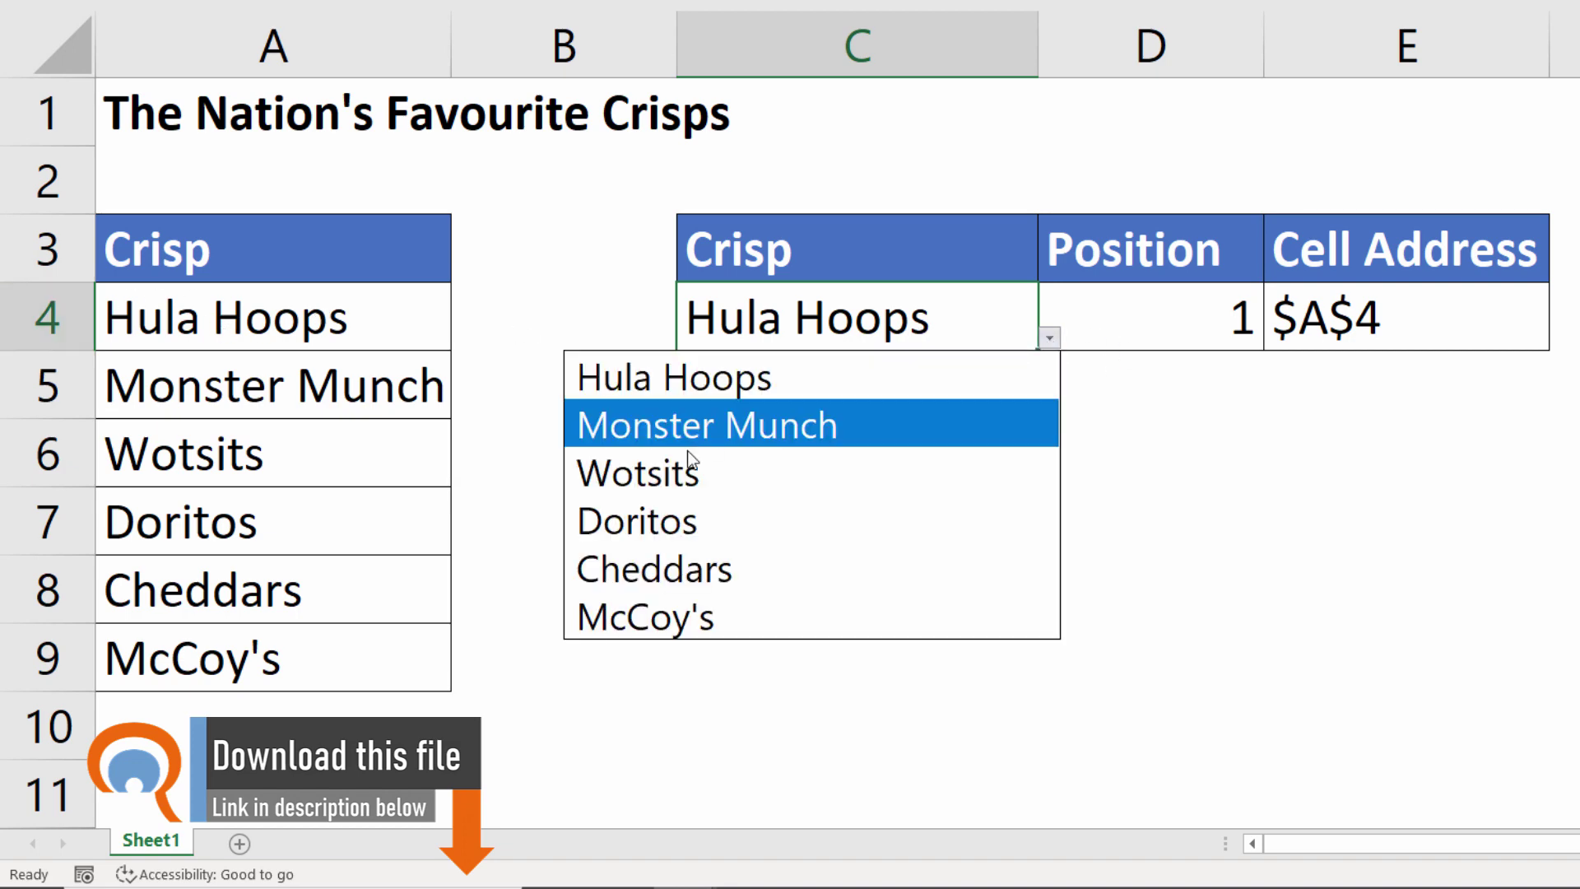
pyautogui.click(674, 517)
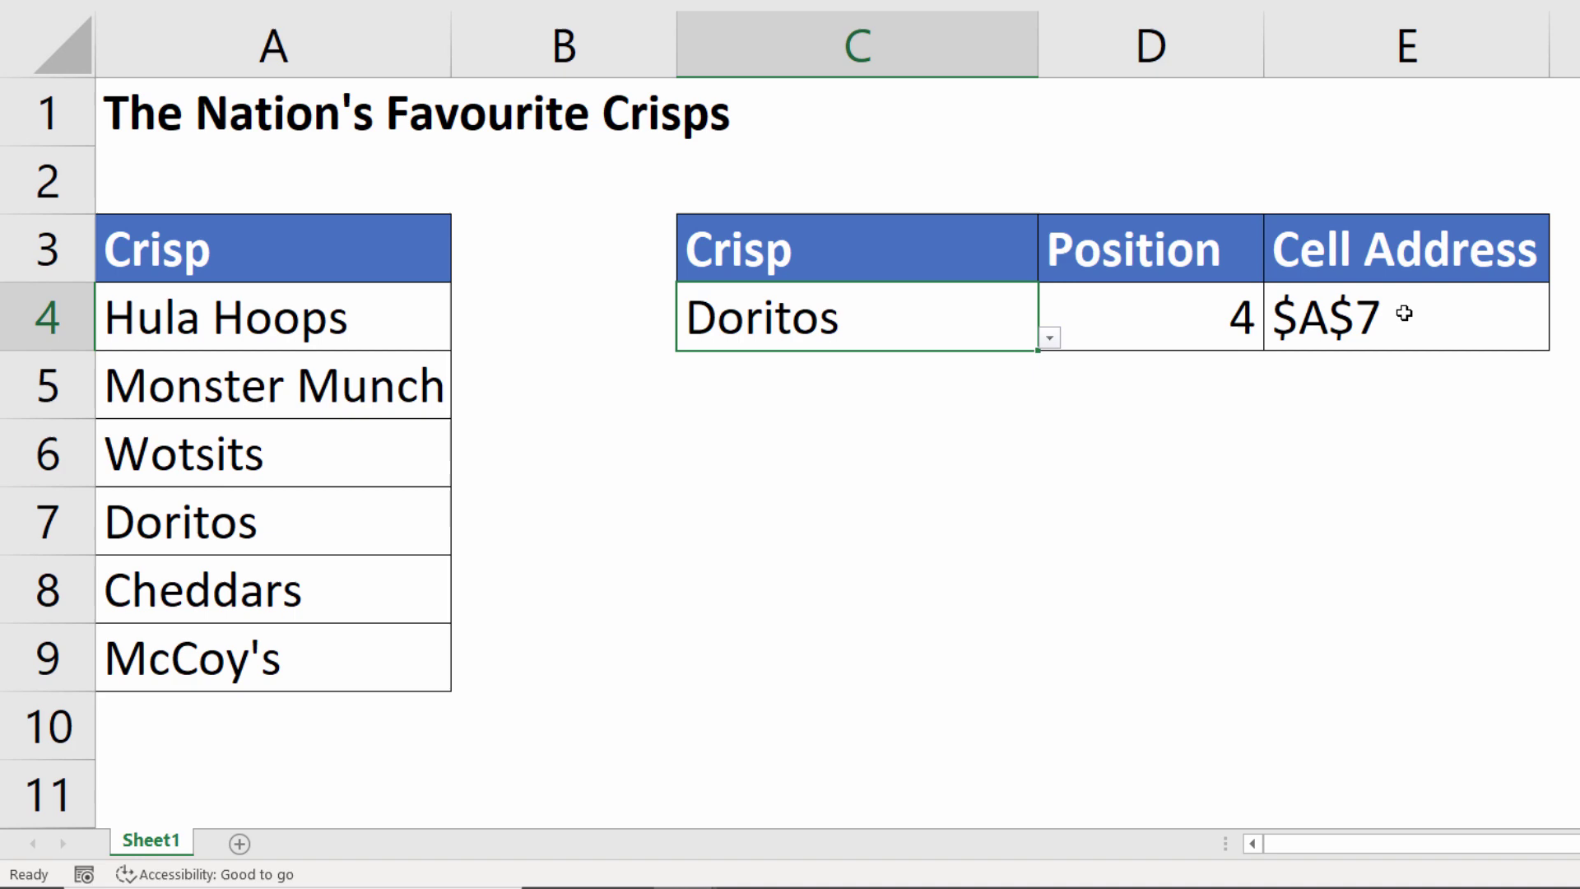
# Step: Clear the old results and enter =MATCH(C4,A4:A9,0) in D4
pyautogui.click(1158, 345)
pyautogui.press('Delete')
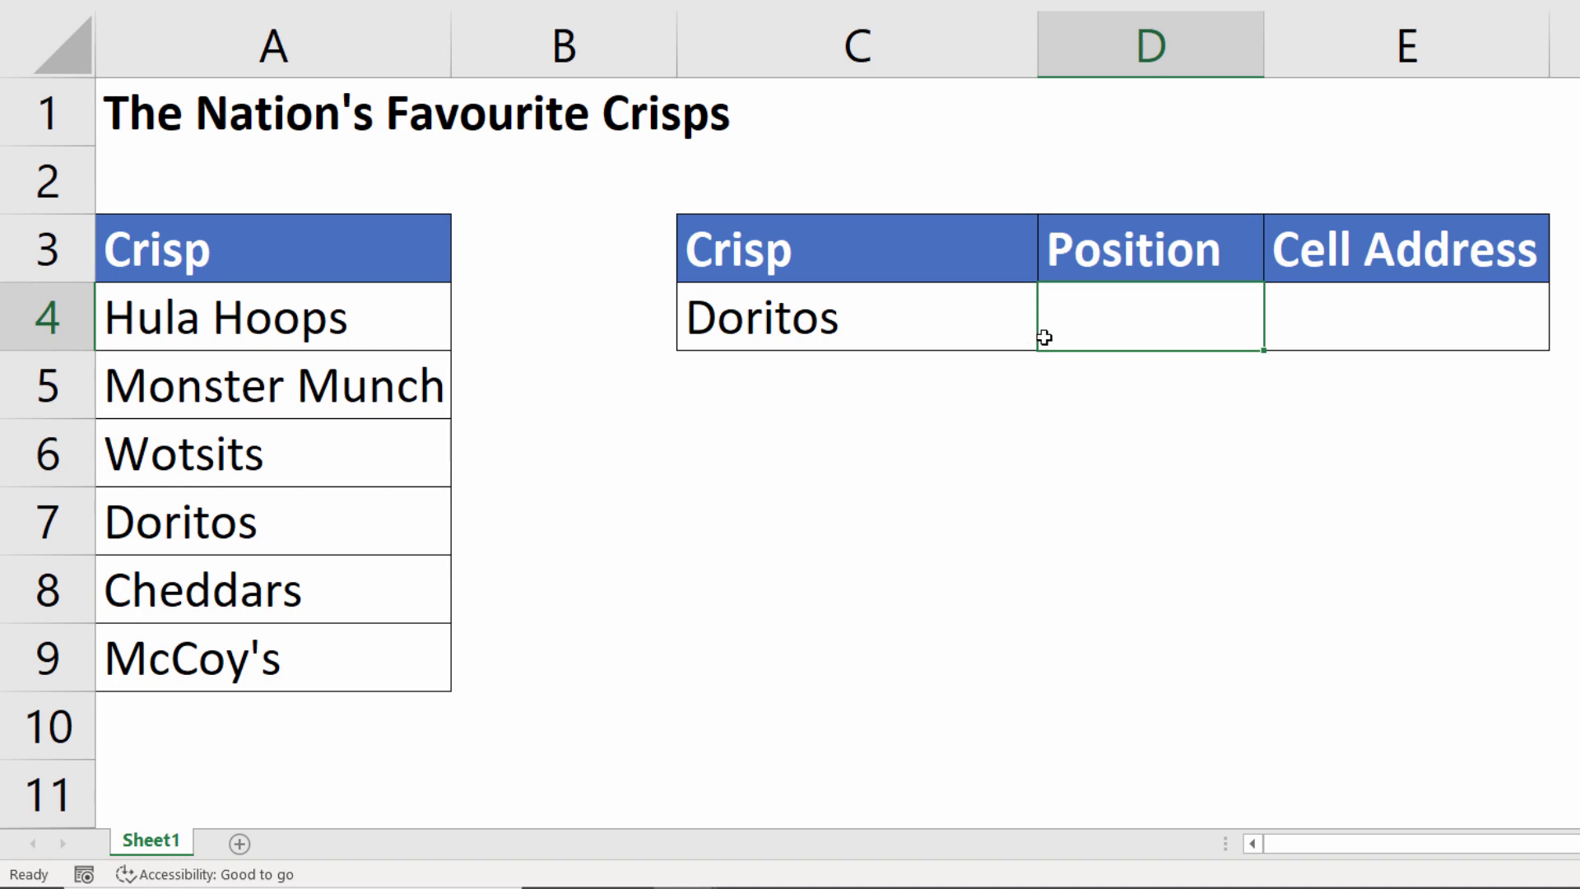
pyautogui.write('=match')
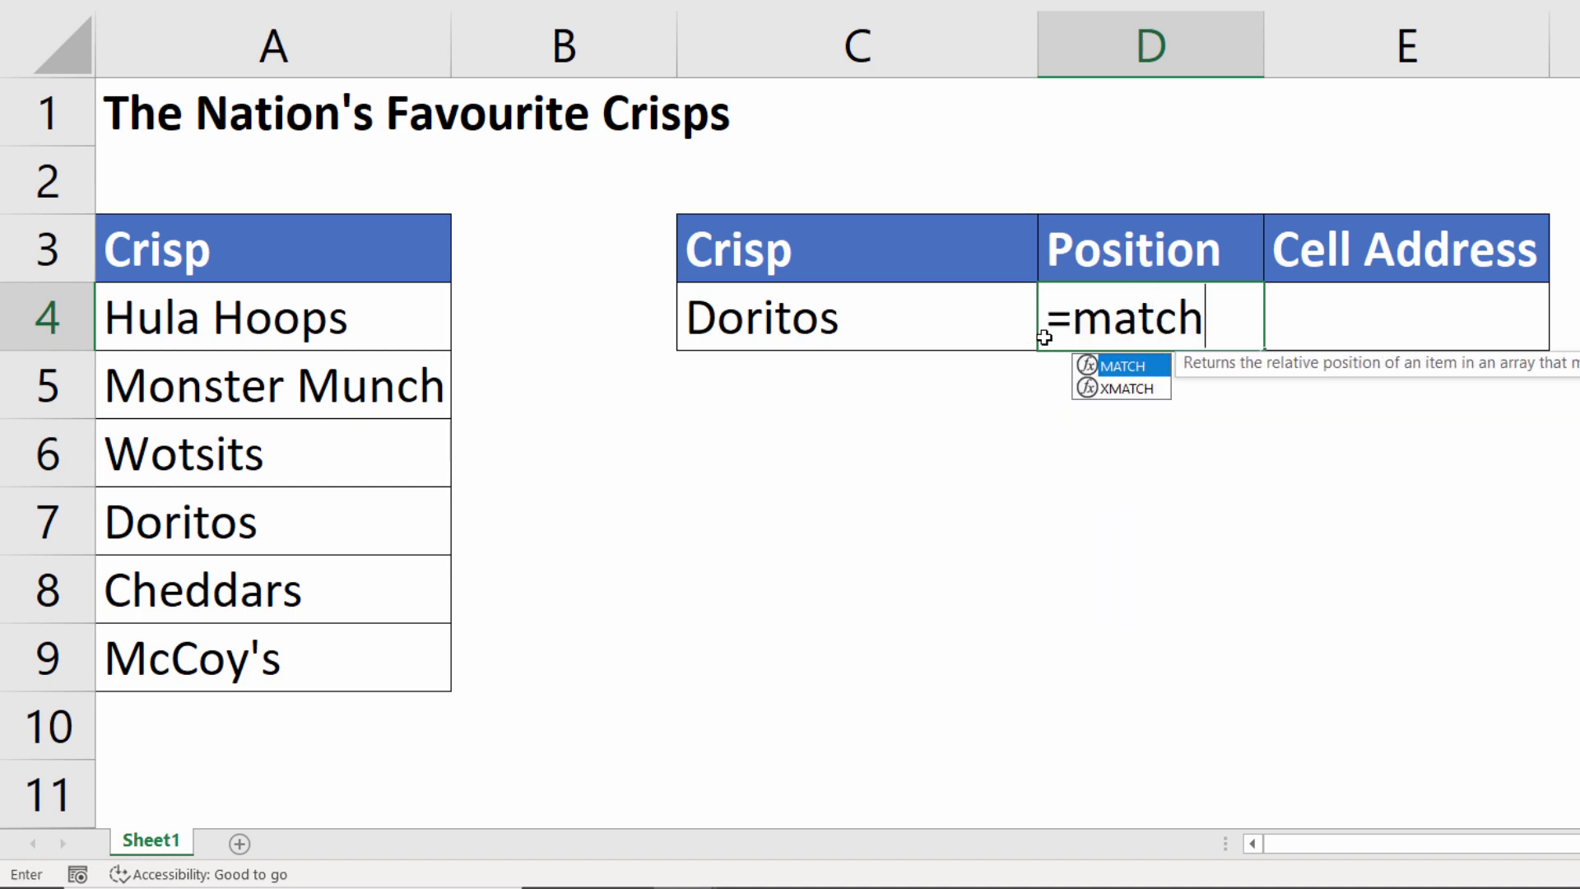
pyautogui.write('(')
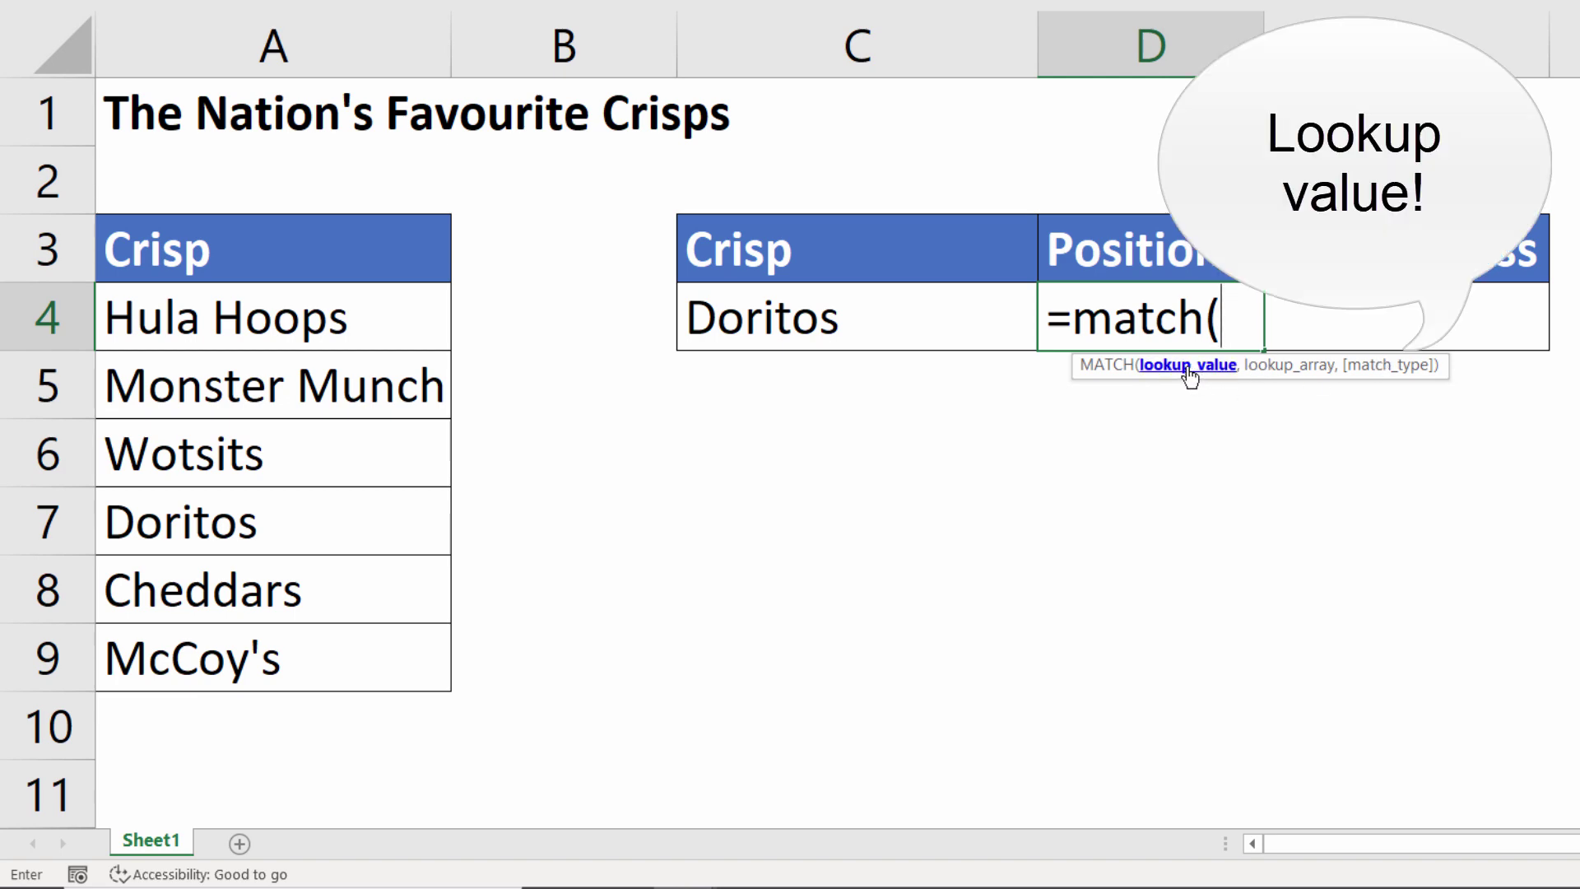
pyautogui.click(787, 320)
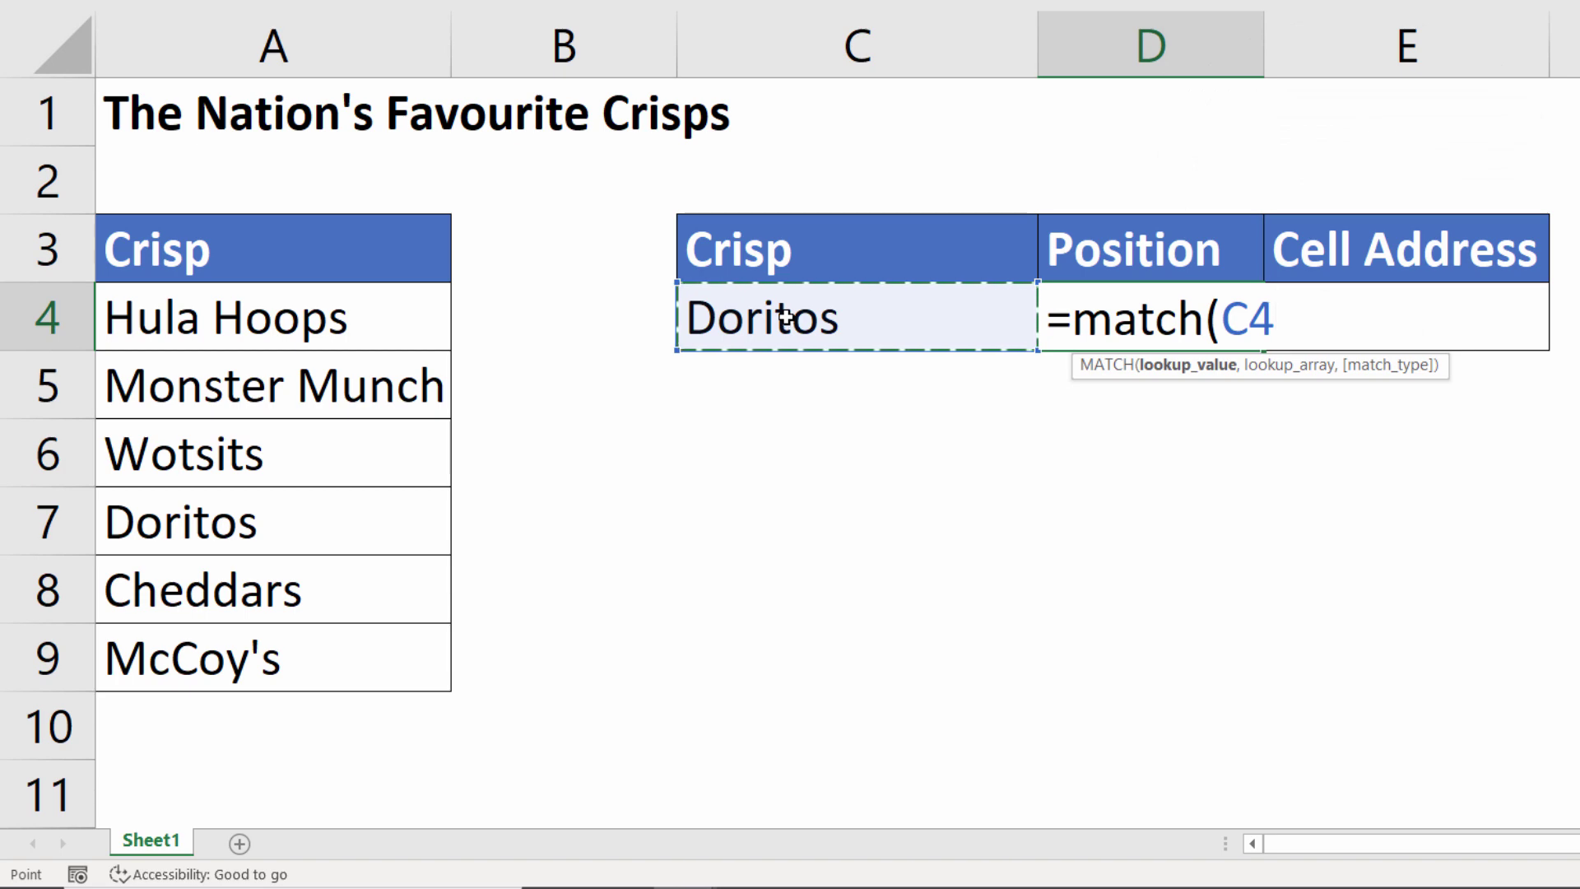
pyautogui.write(',')
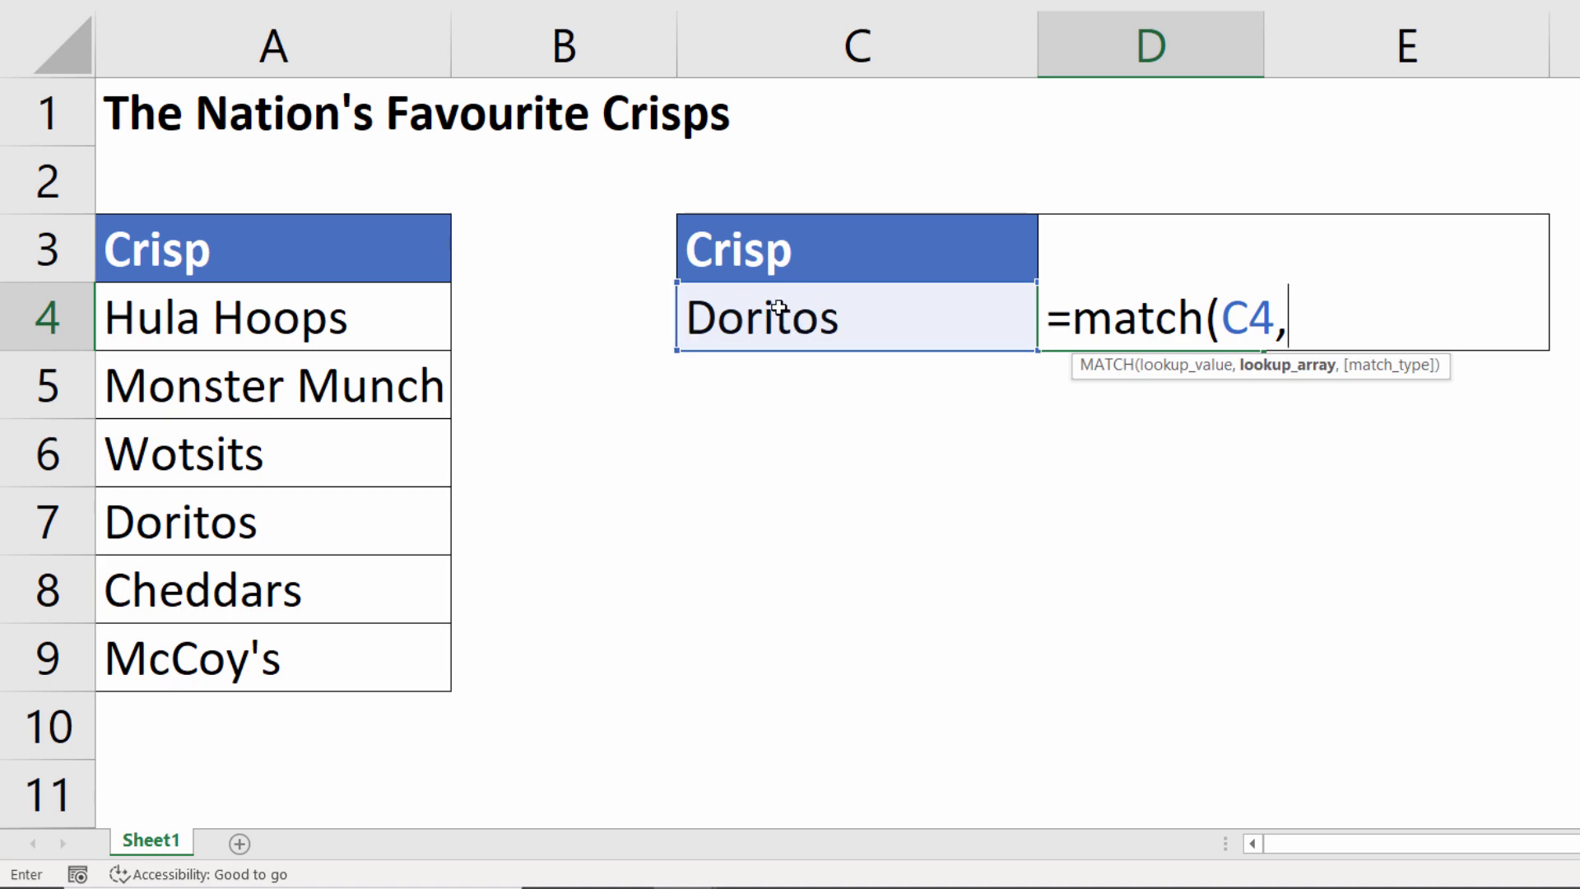
pyautogui.moveTo(255, 315); pyautogui.dragTo(219, 646)
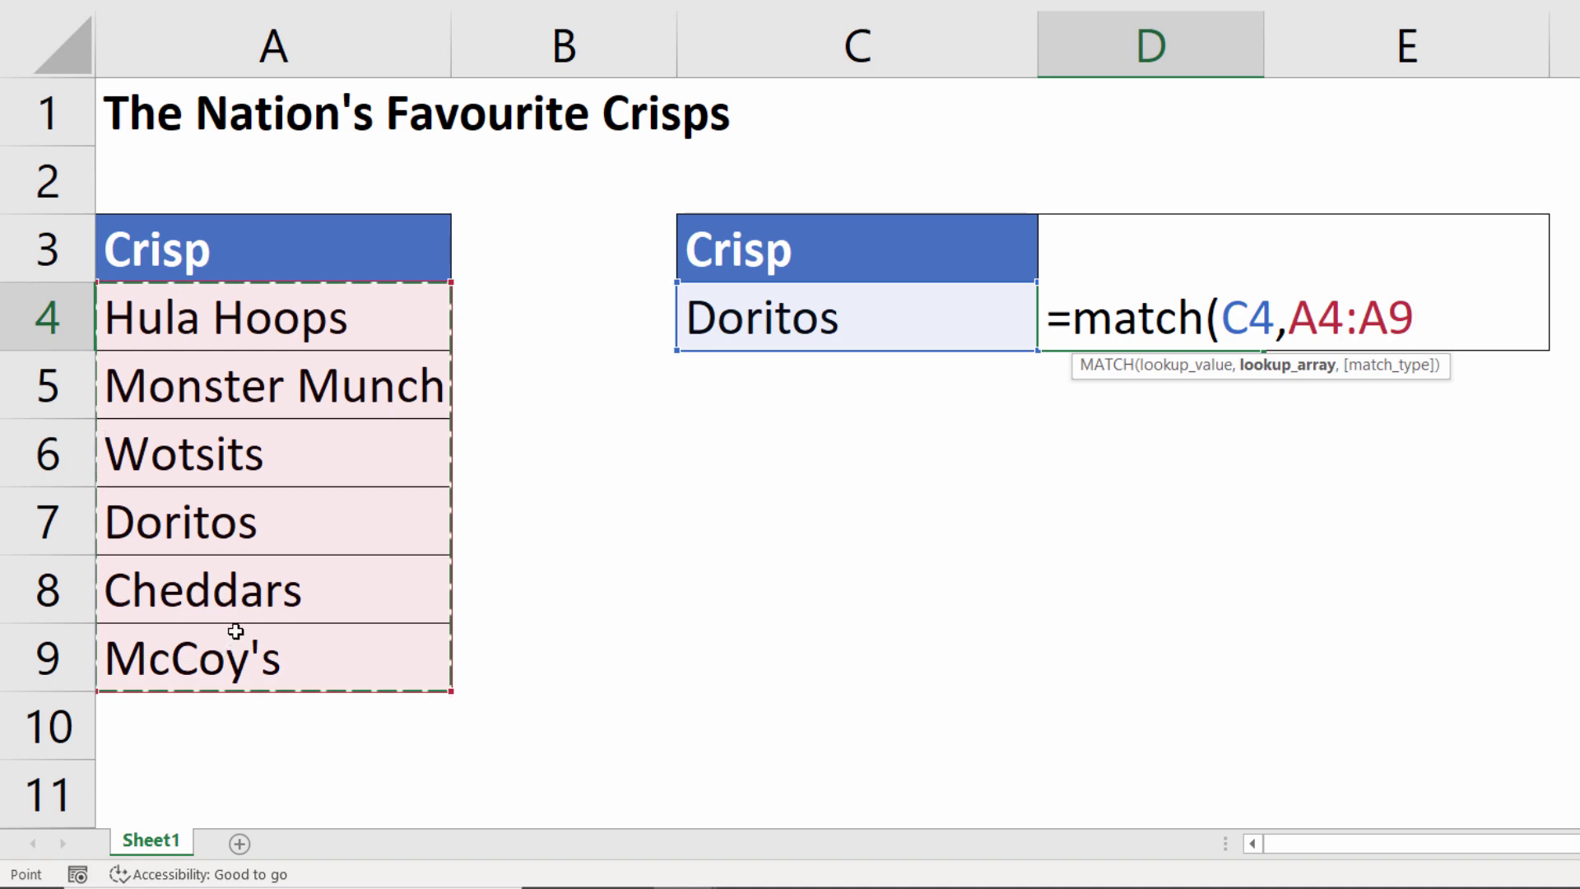
pyautogui.write(',')
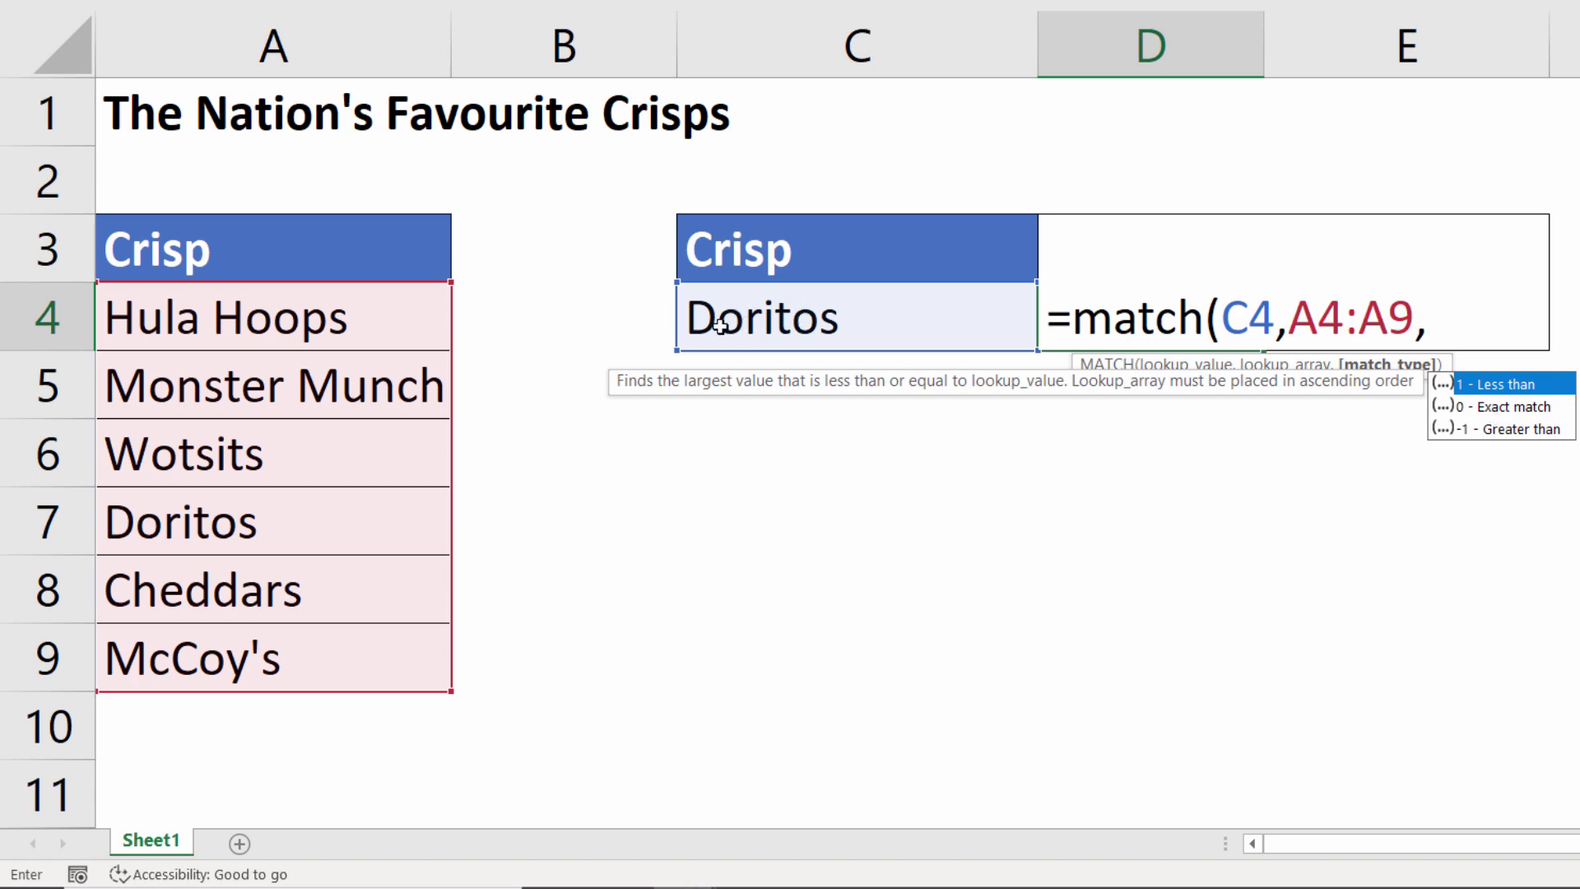
pyautogui.doubleClick(1509, 409)
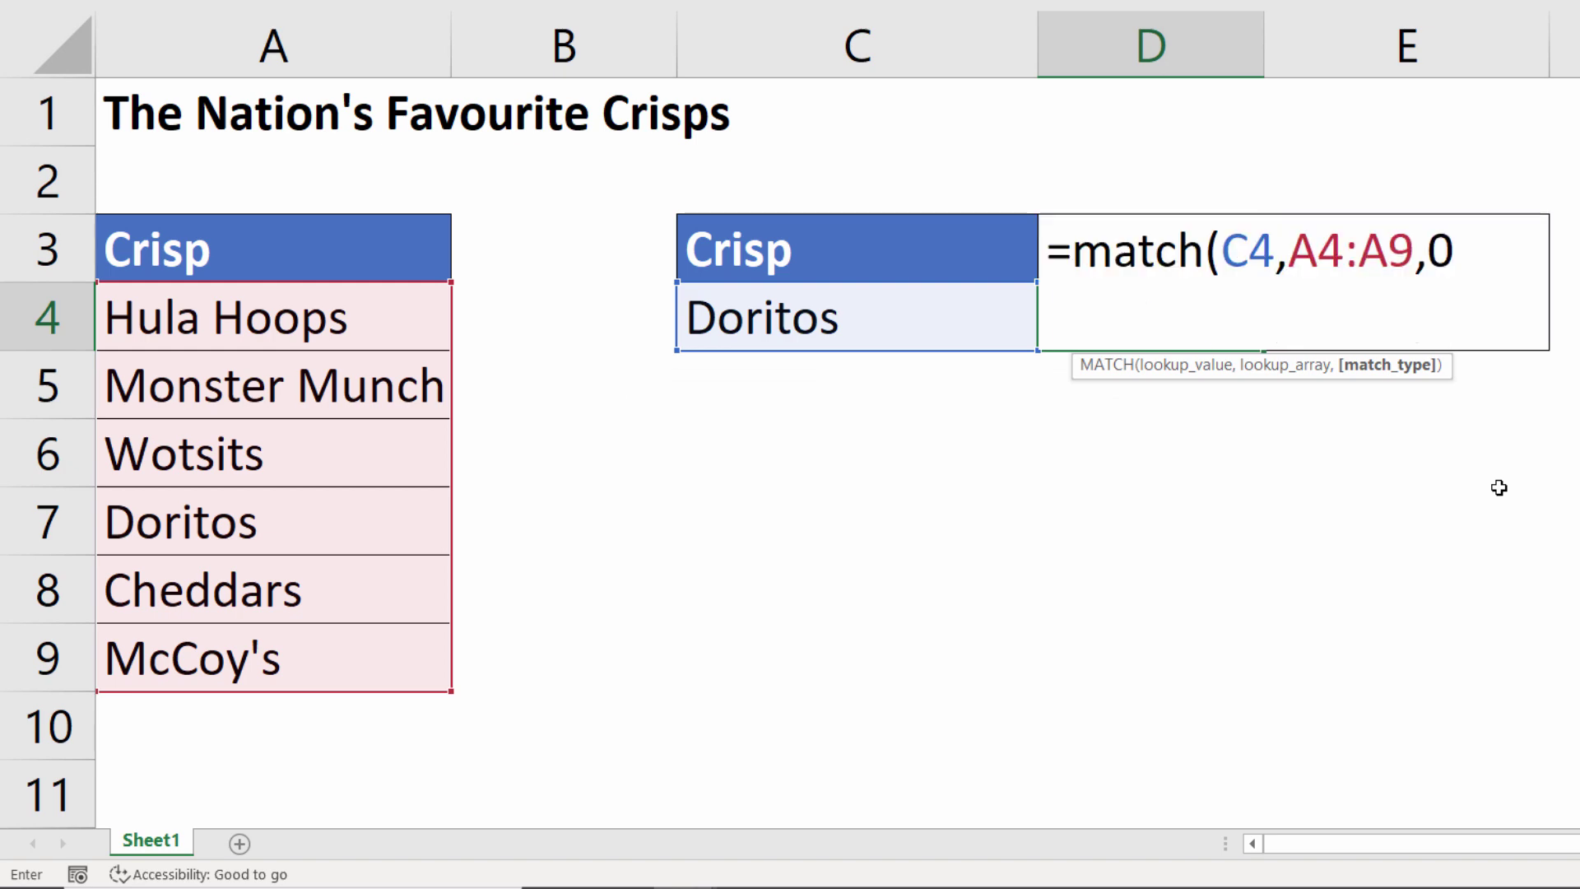
pyautogui.write(')')
pyautogui.press('Return')
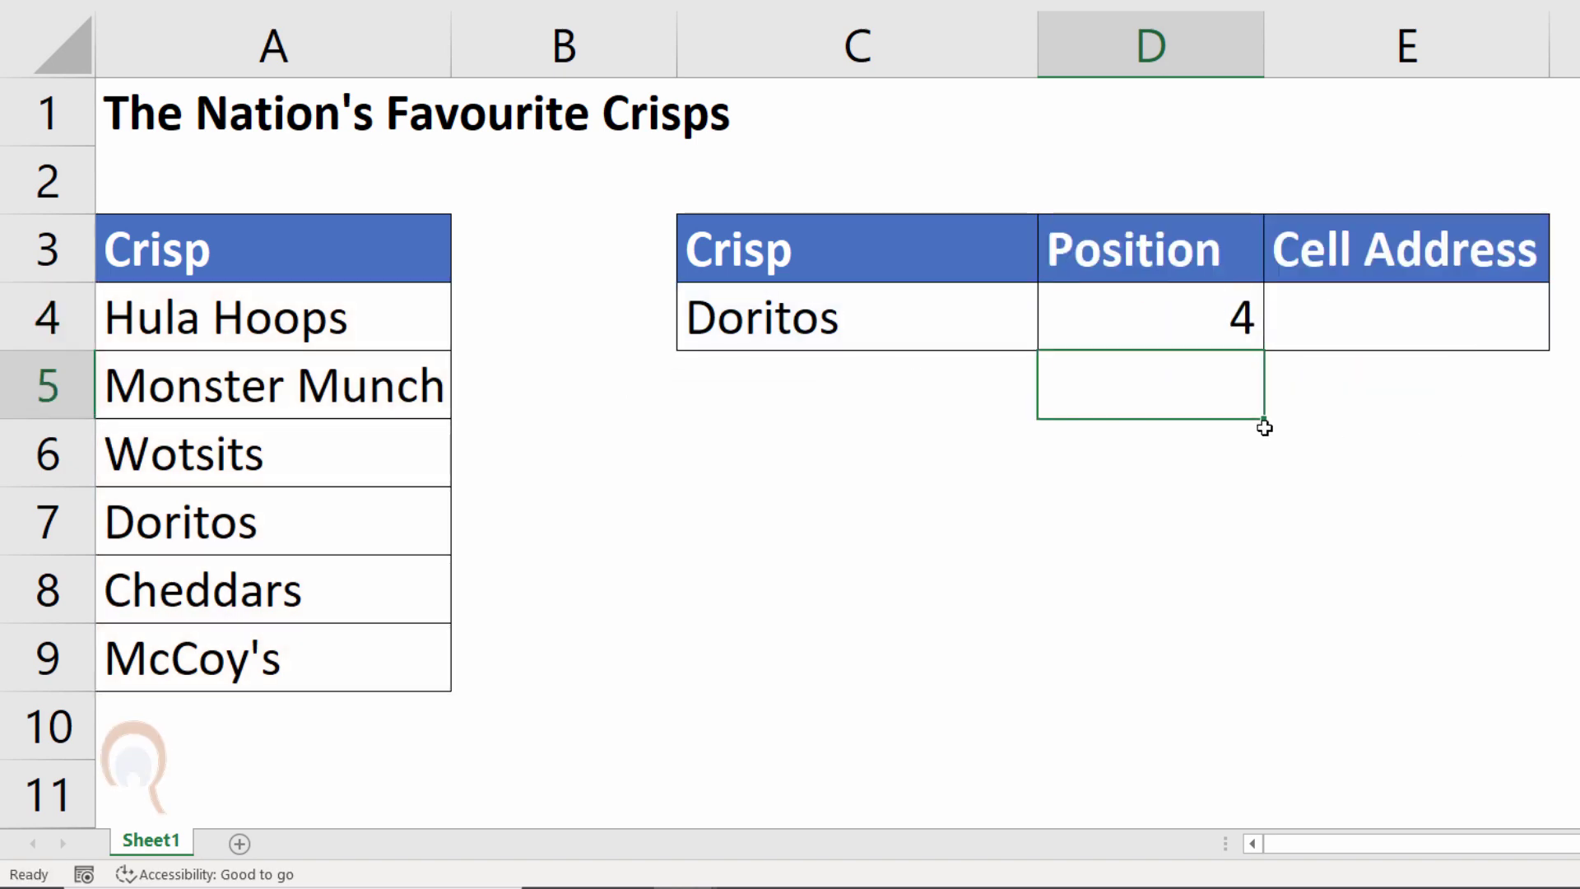
# Step: Test the MATCH formula by choosing Hula Hoops, then Wotsits, in C4
pyautogui.click(914, 336)
pyautogui.click(1050, 338)
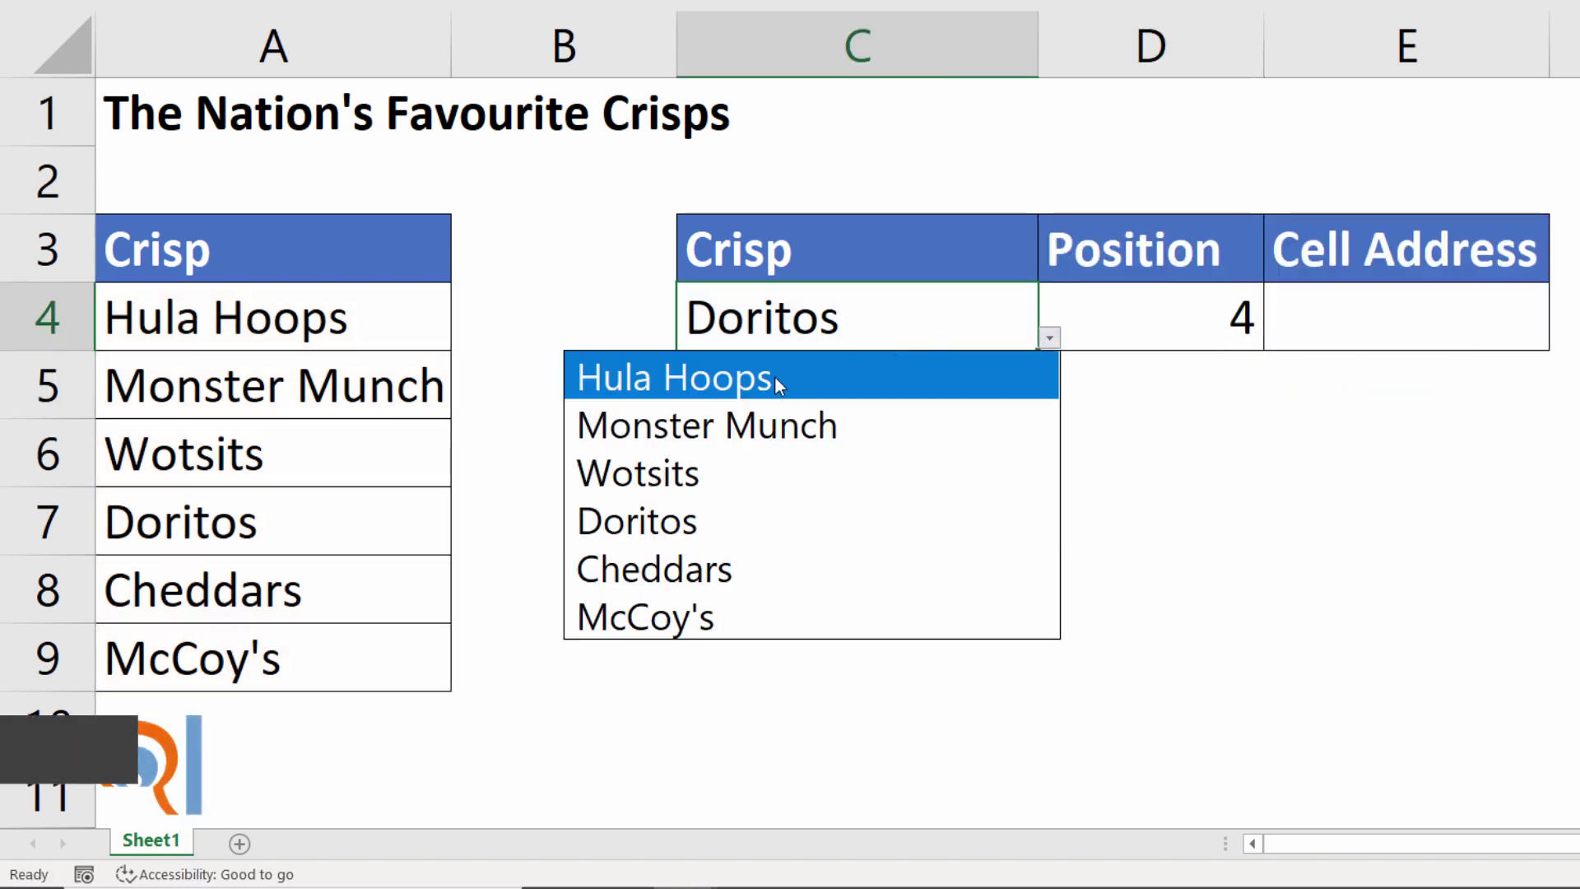
pyautogui.click(773, 376)
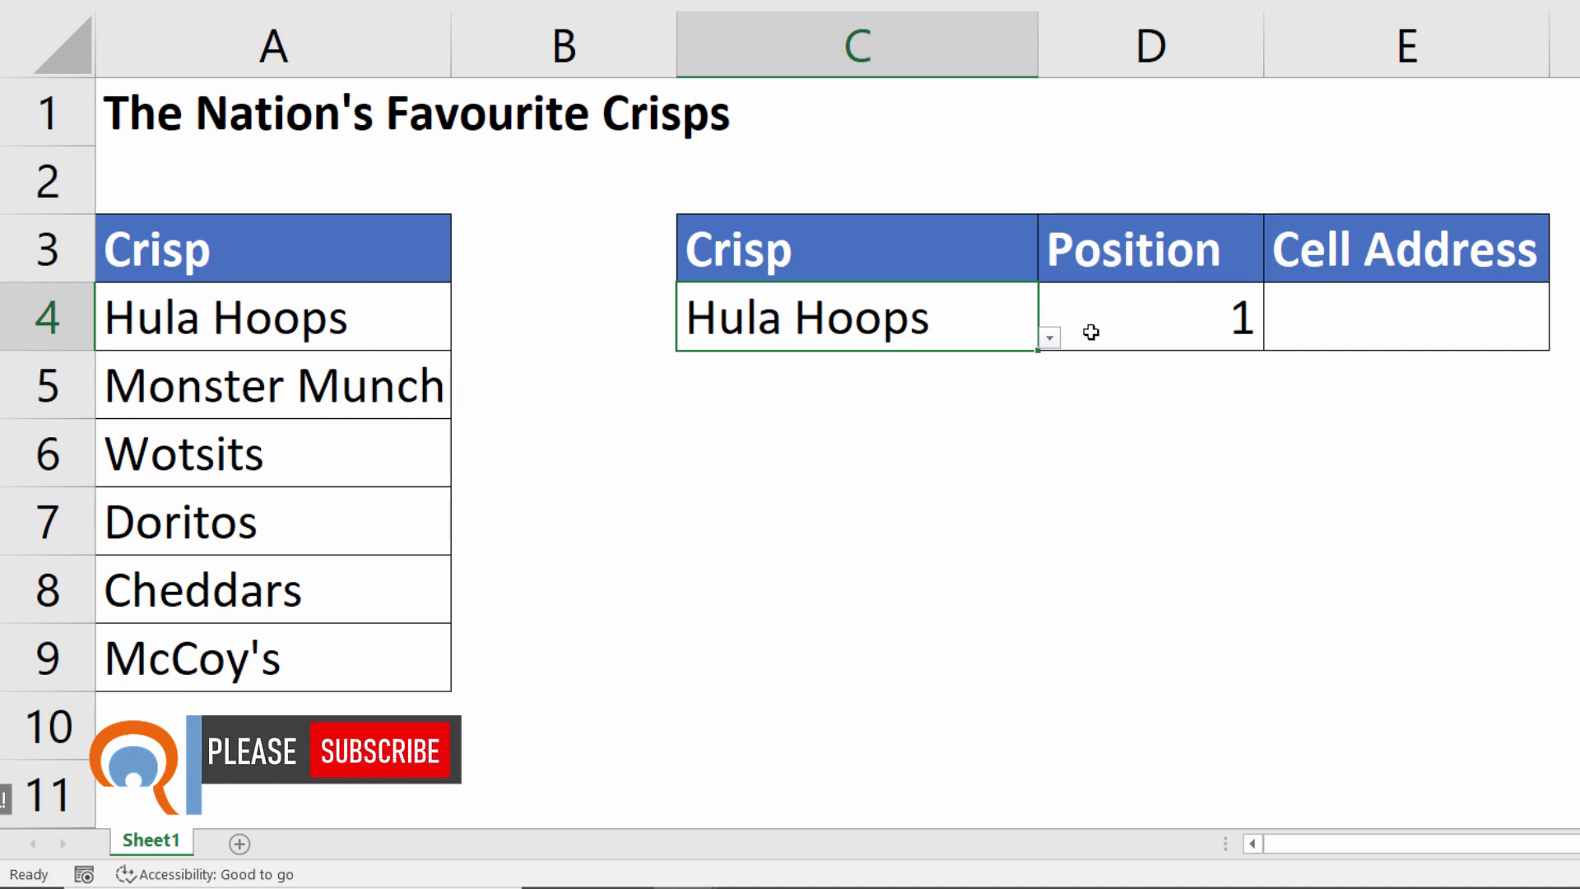
pyautogui.click(1050, 338)
pyautogui.click(791, 474)
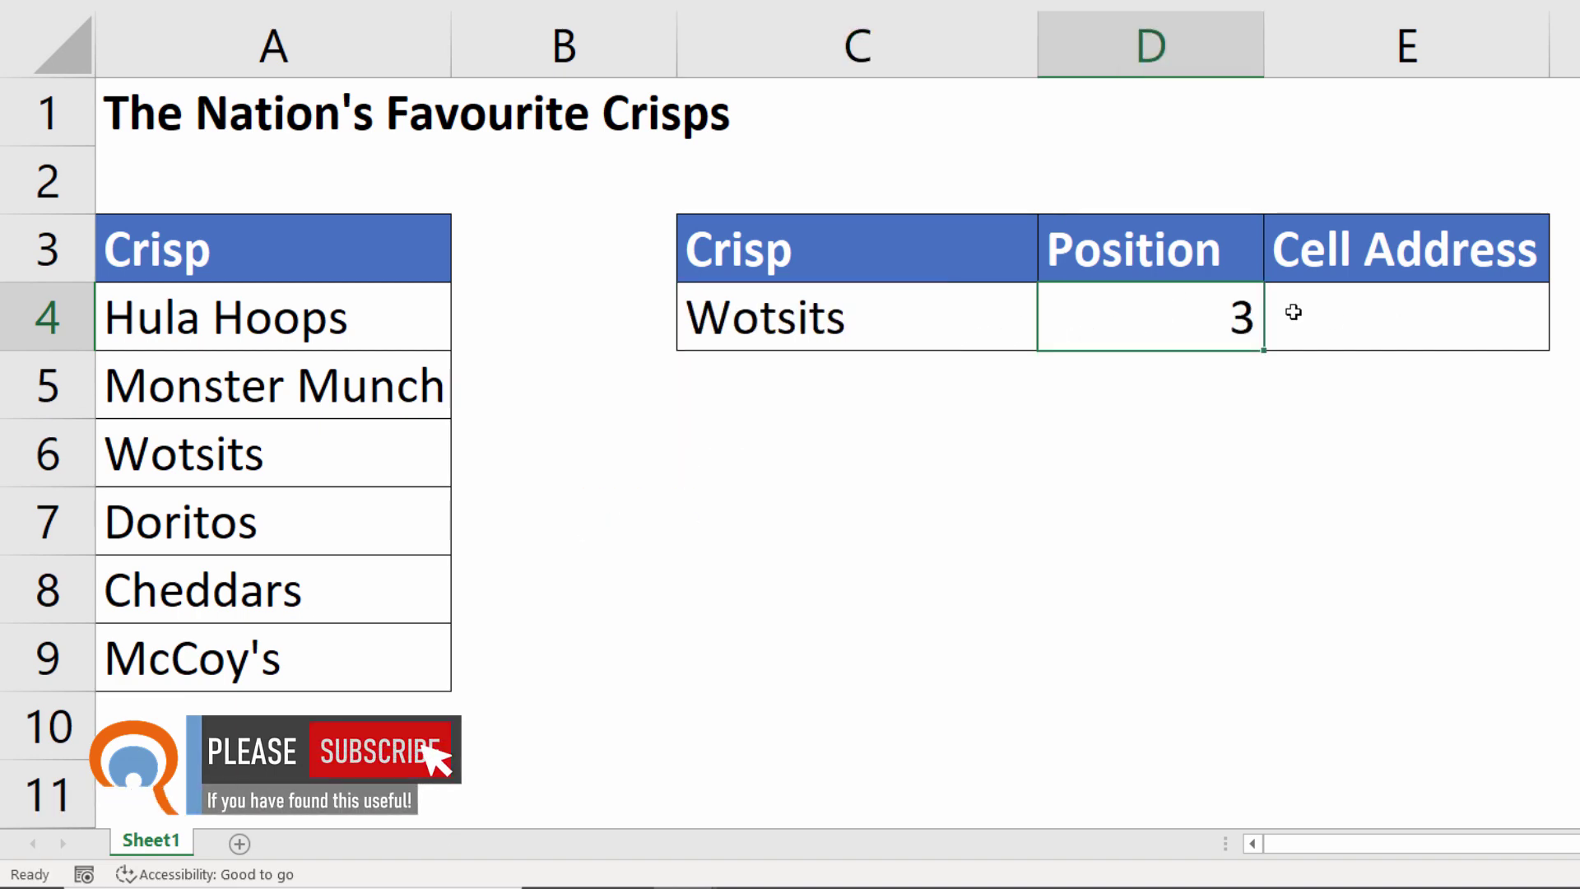
pyautogui.click(1421, 308)
# Step: Enter =INDEX(A4:A9,D4) in E4 so it returns Wotsits
pyautogui.write('=inde')
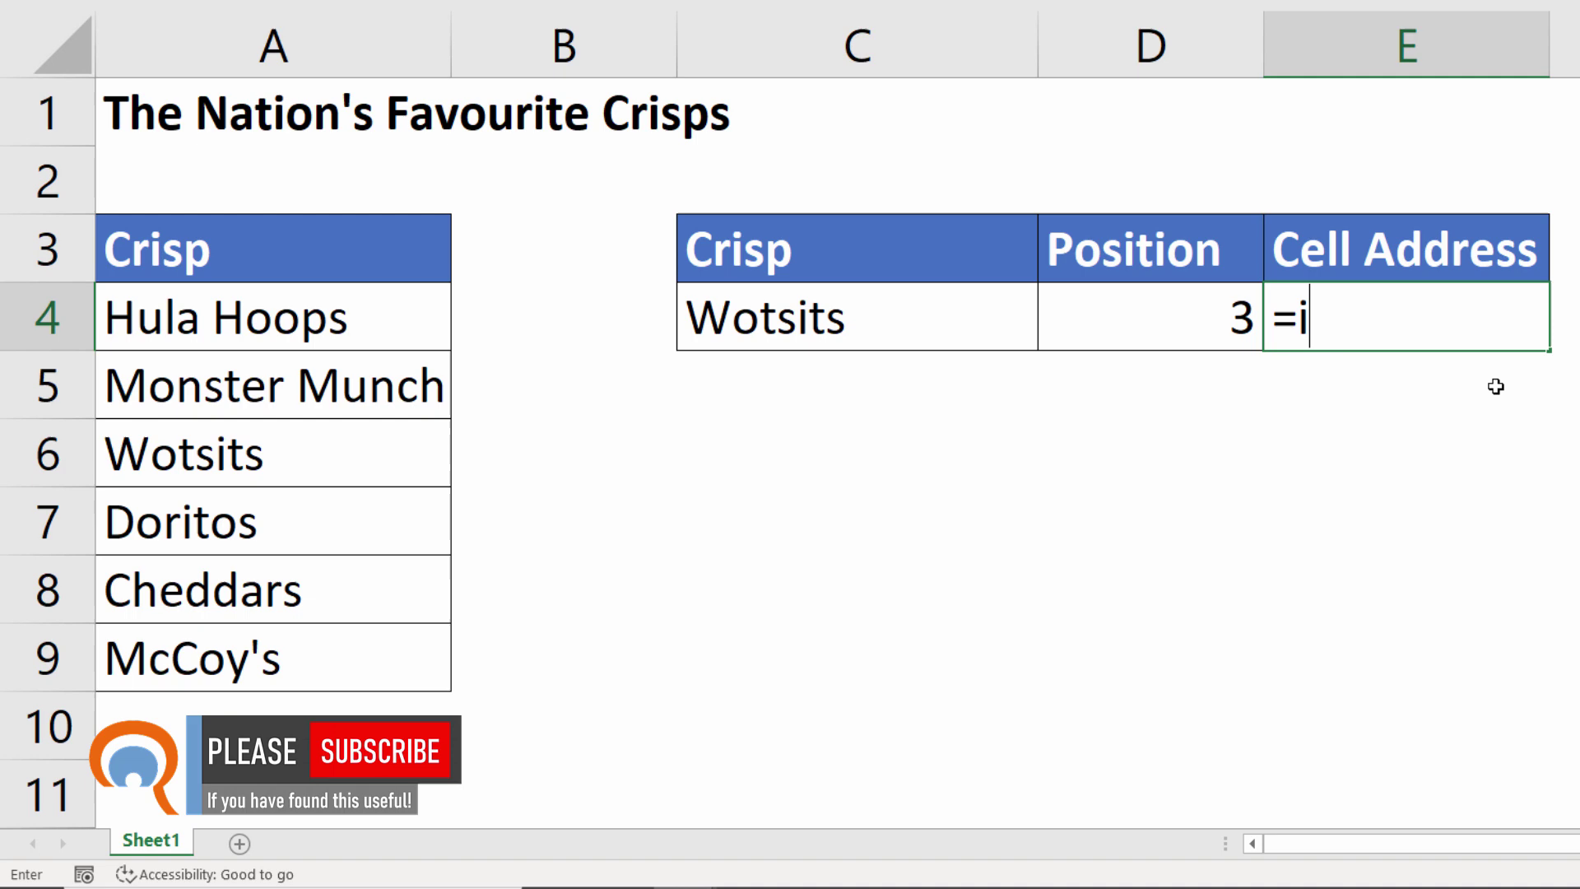
pyautogui.write('x(')
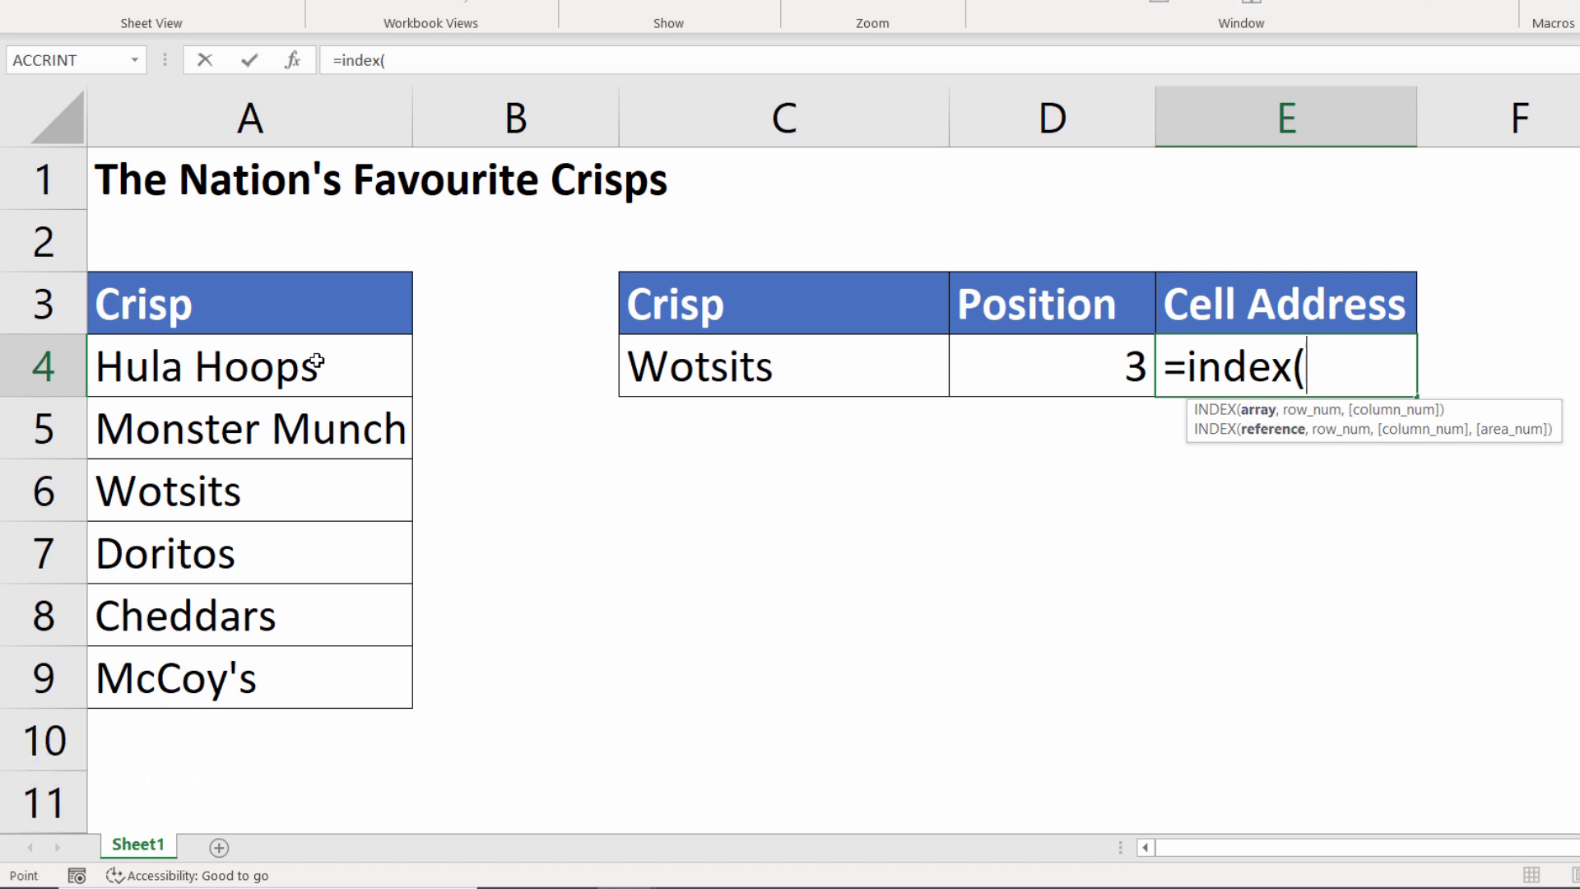
pyautogui.moveTo(317, 355); pyautogui.dragTo(276, 664)
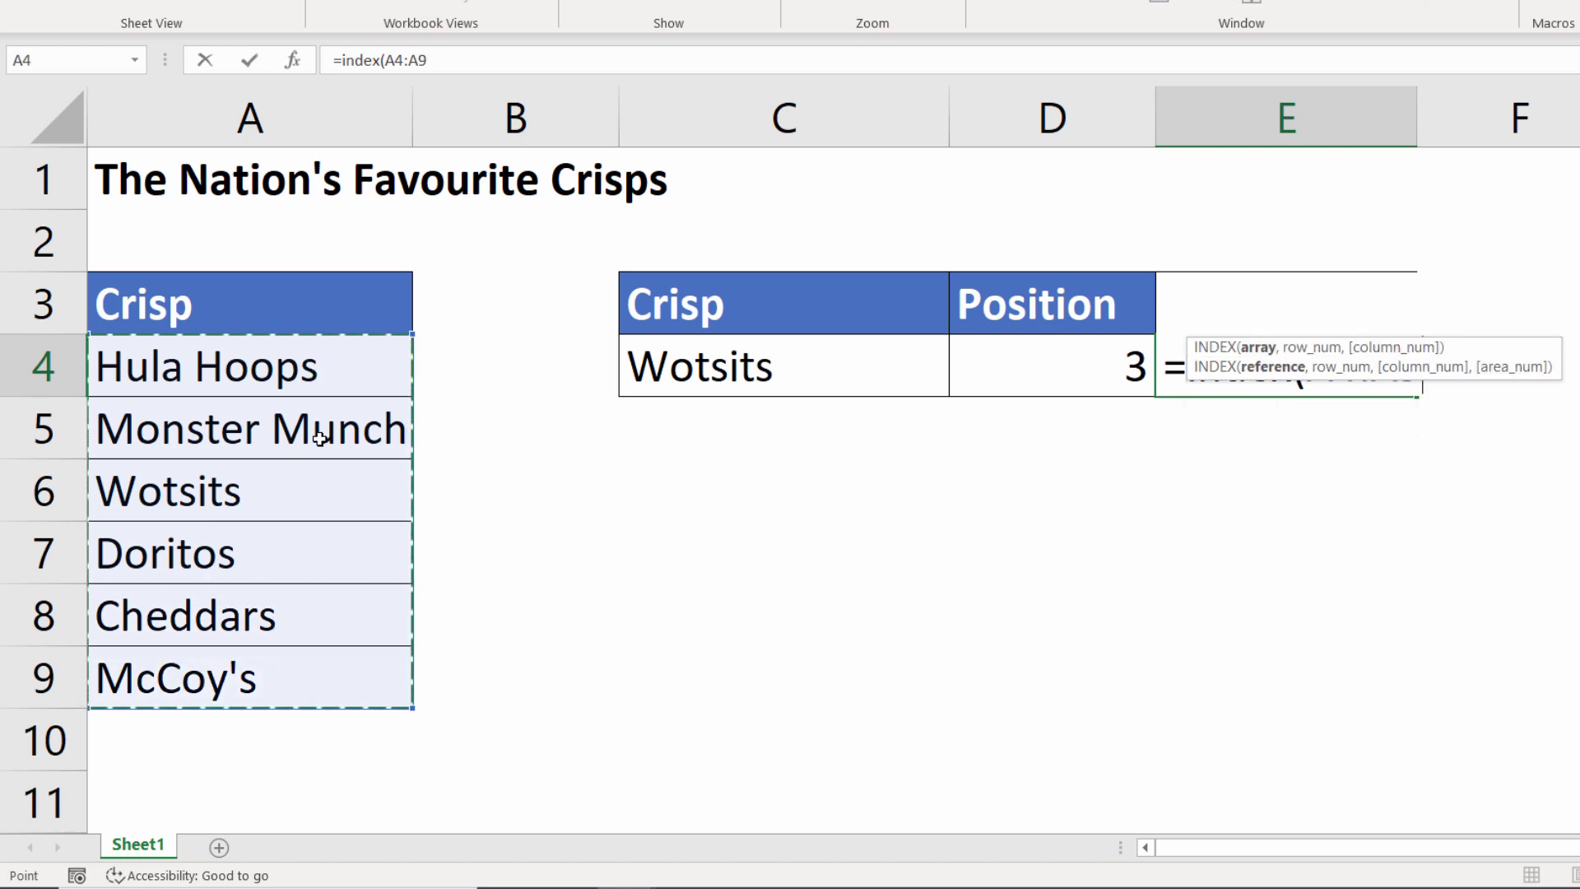
pyautogui.write(',')
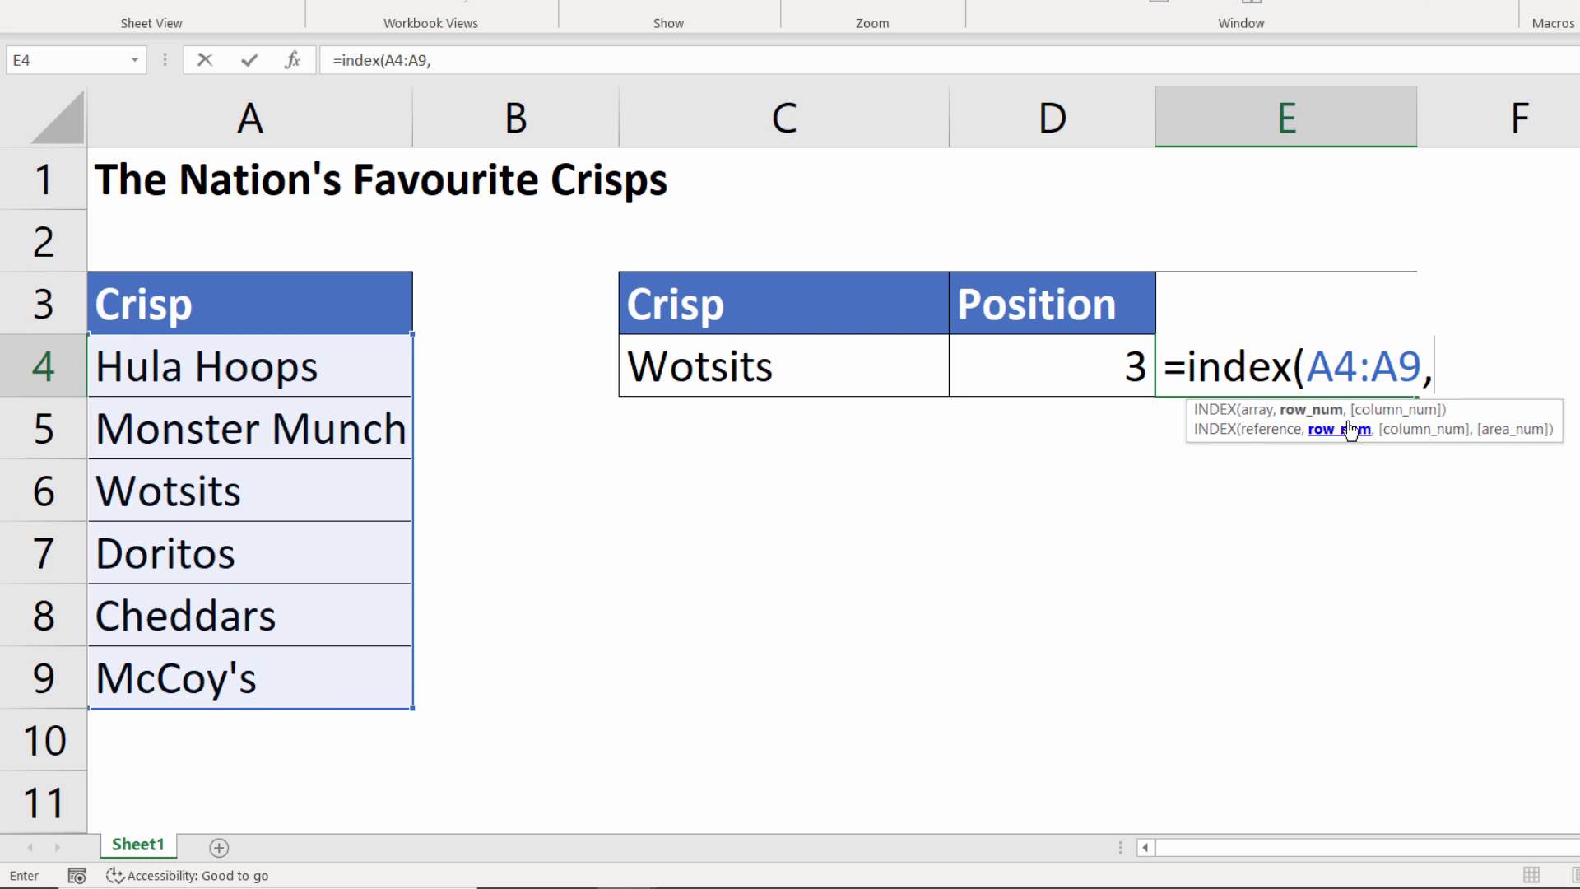
pyautogui.click(1094, 364)
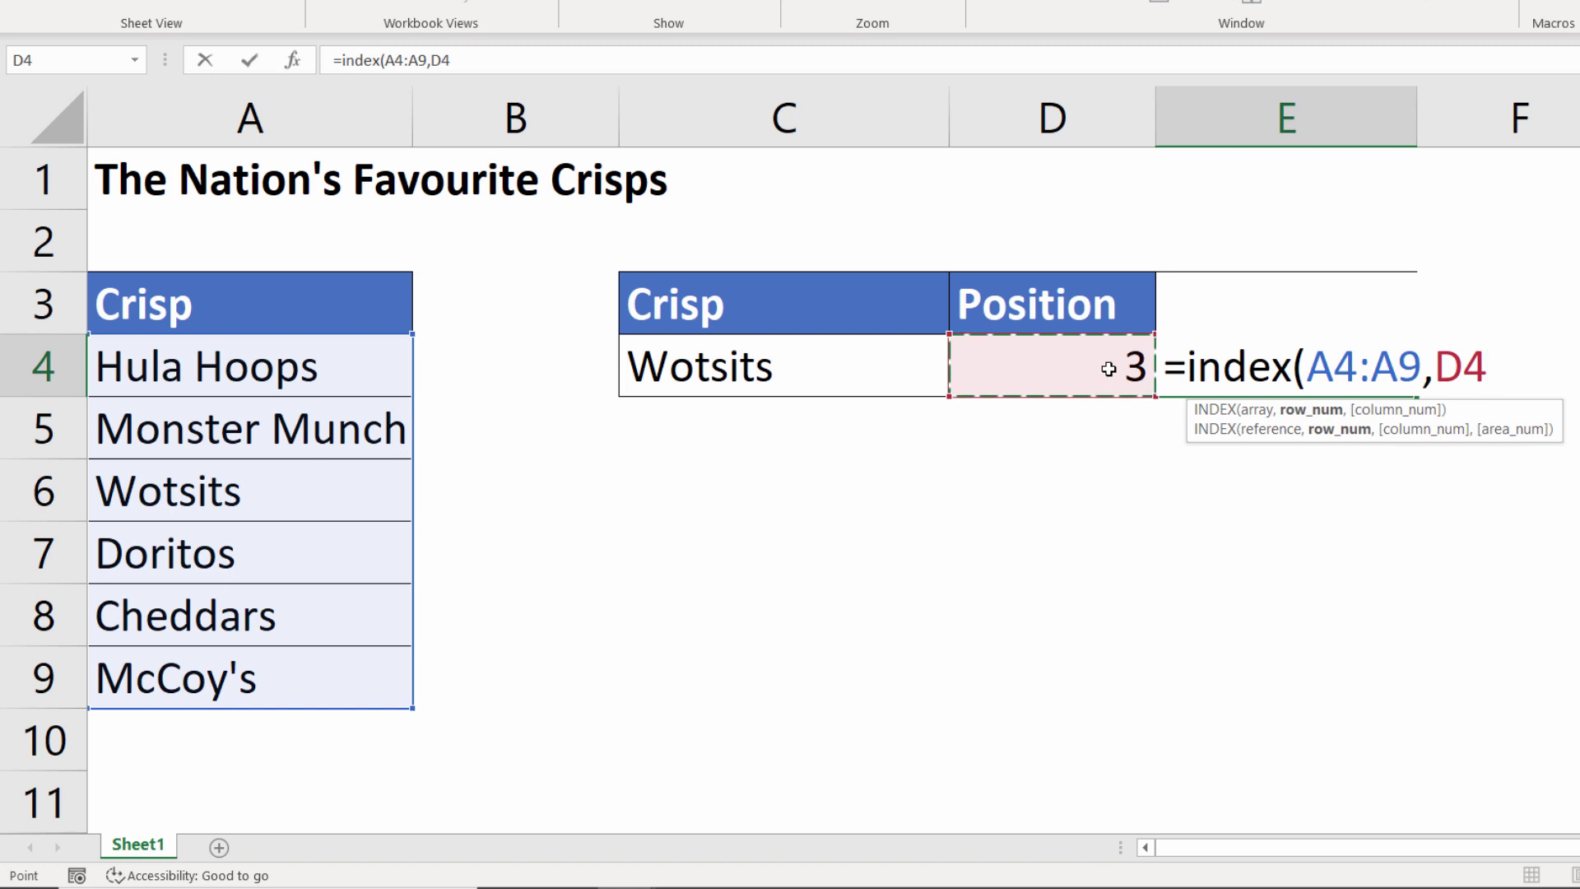
pyautogui.write(')')
pyautogui.press('Return')
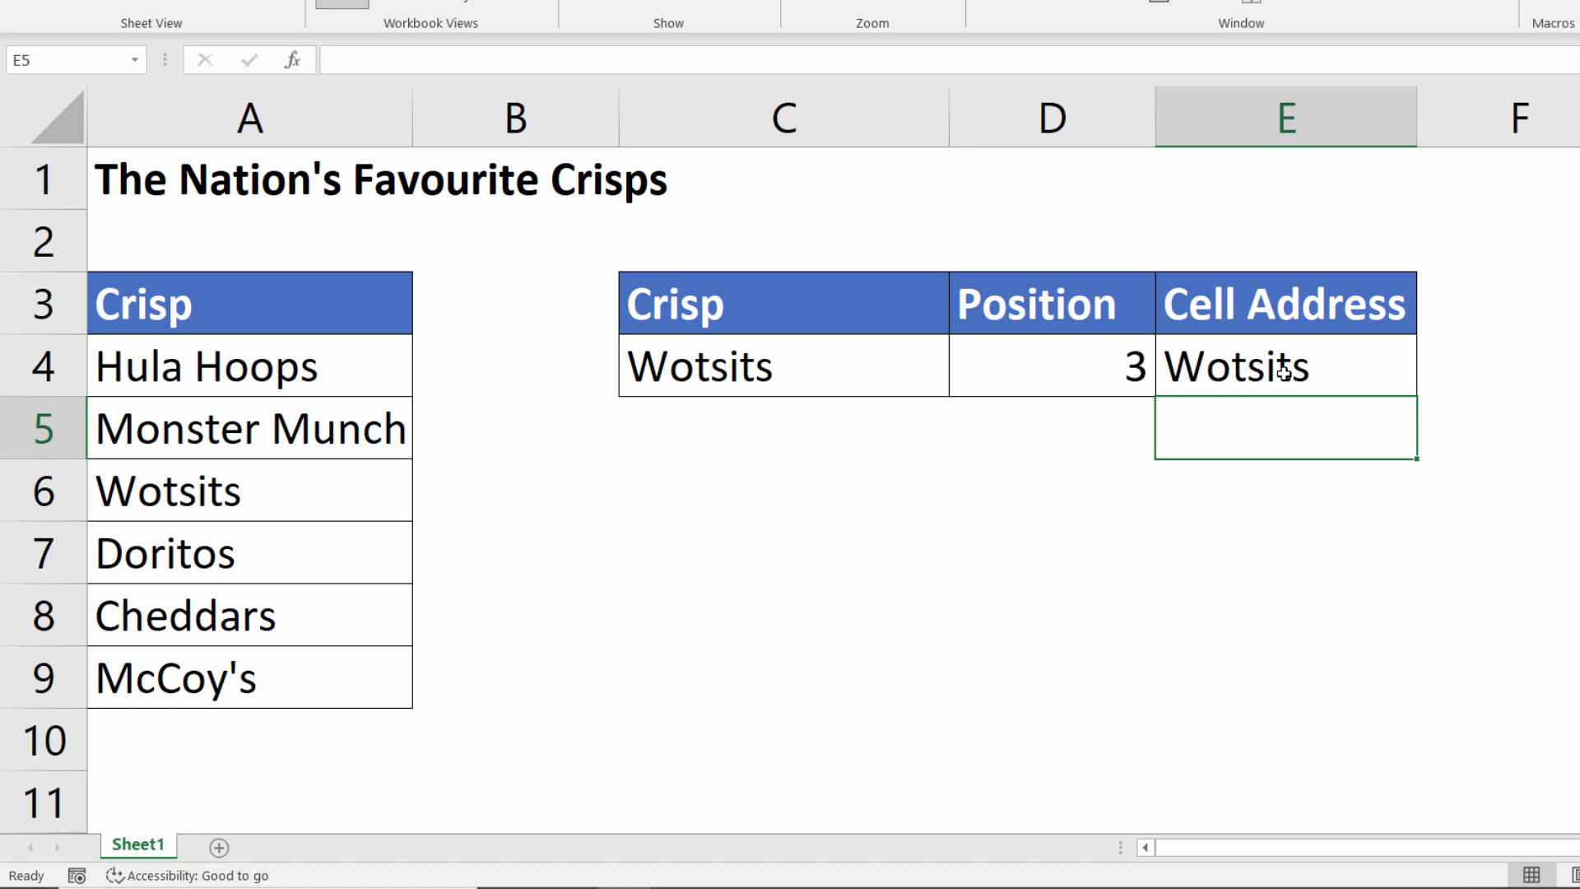
pyautogui.click(1255, 372)
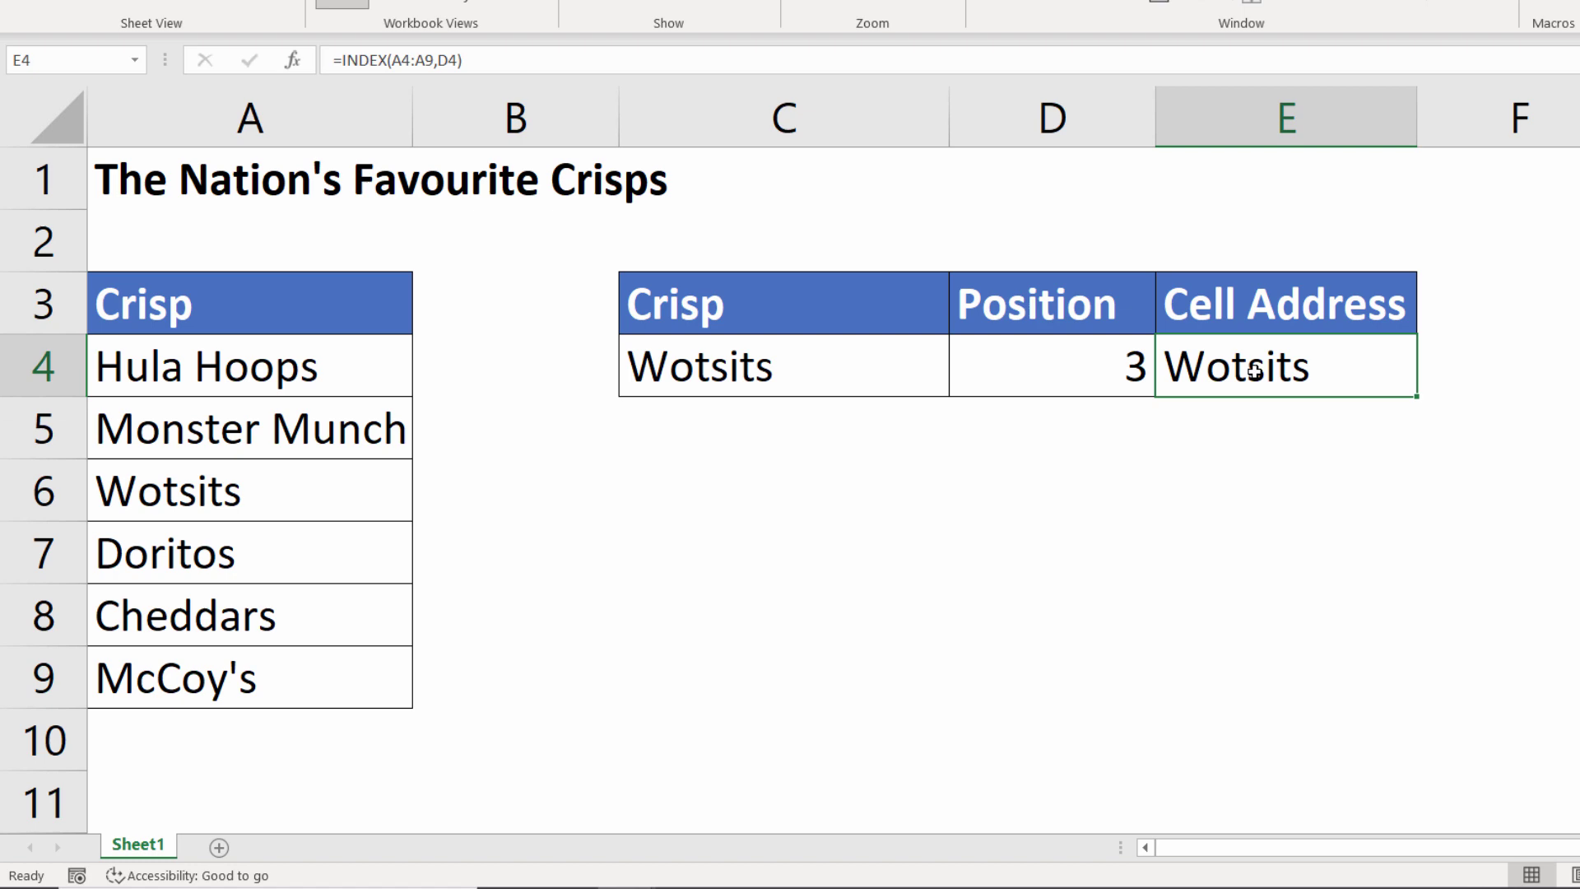
# Step: Wrap E4's formula as =CELL("address",INDEX(A4:A9,D4)) so it shows $A$6
pyautogui.doubleClick(1210, 380)
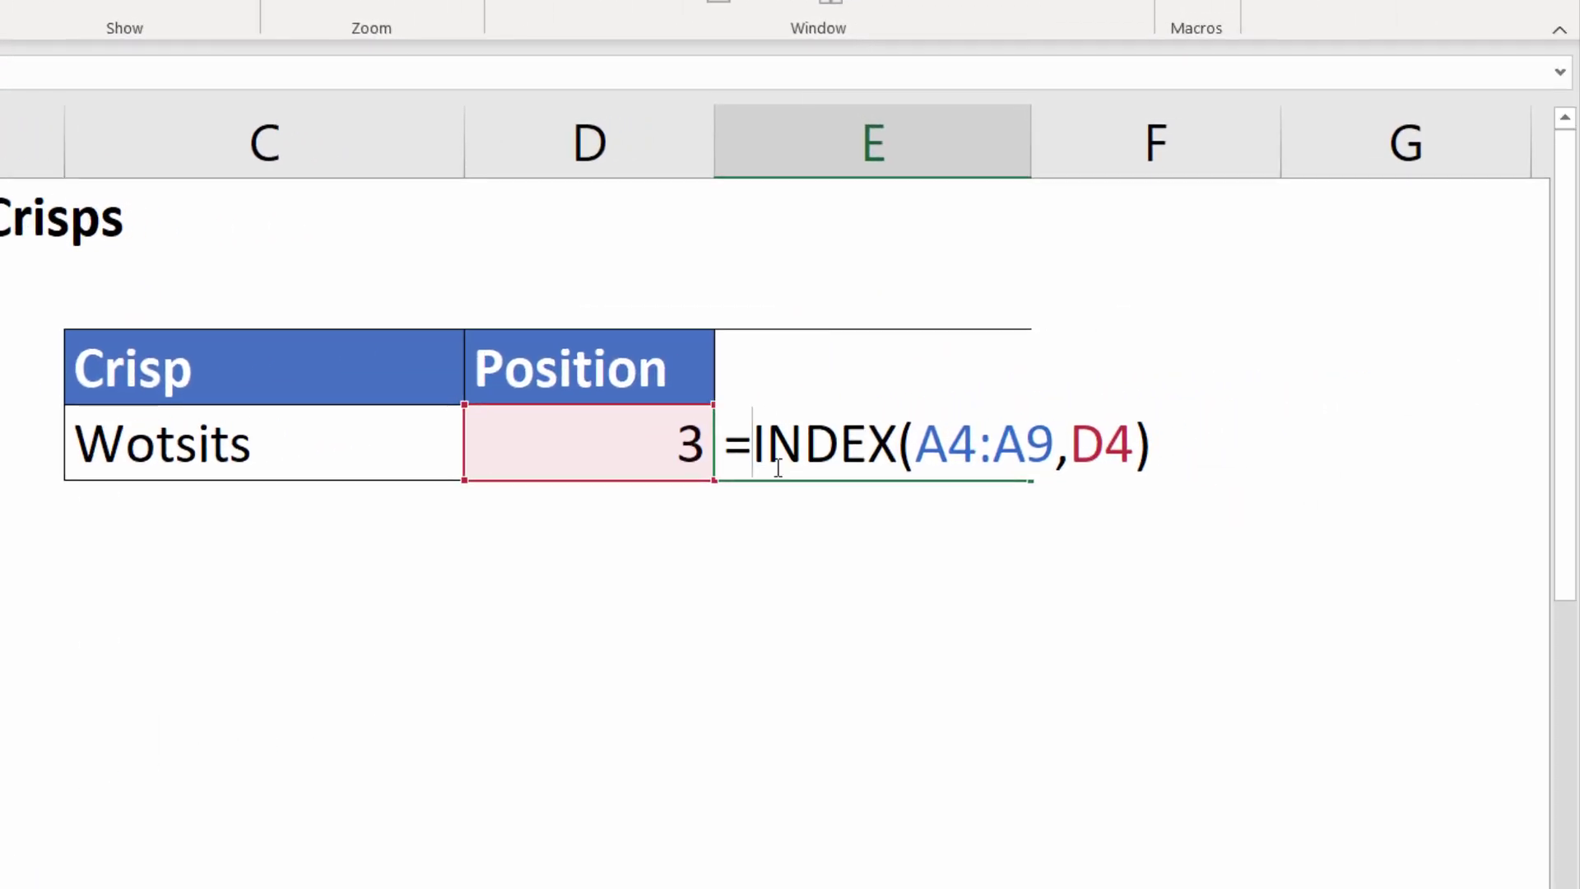
pyautogui.write('cell')
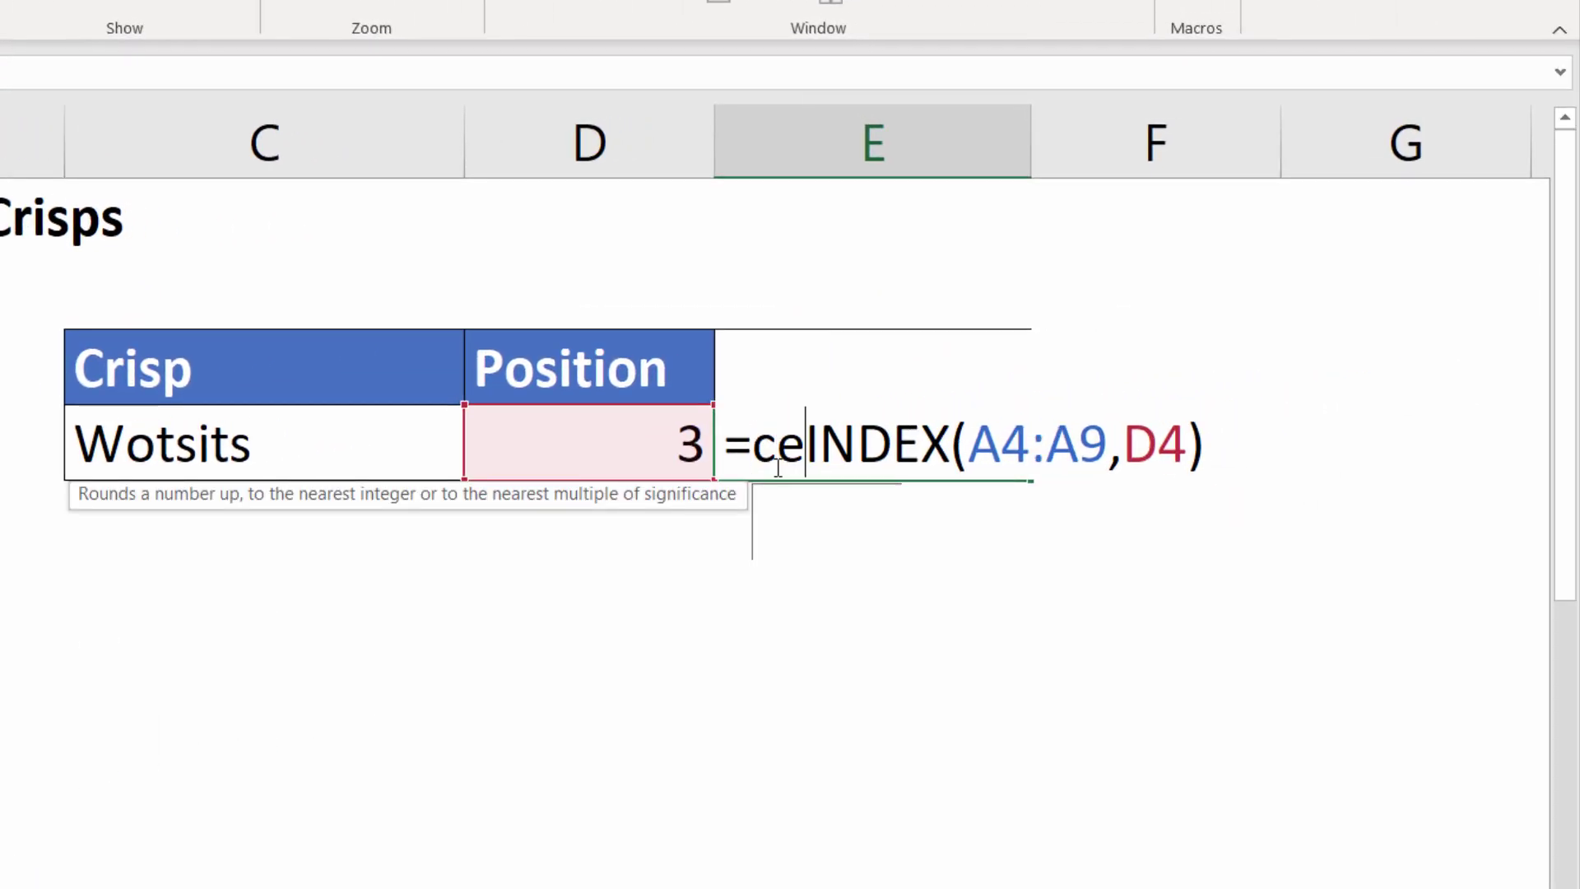
pyautogui.write('(')
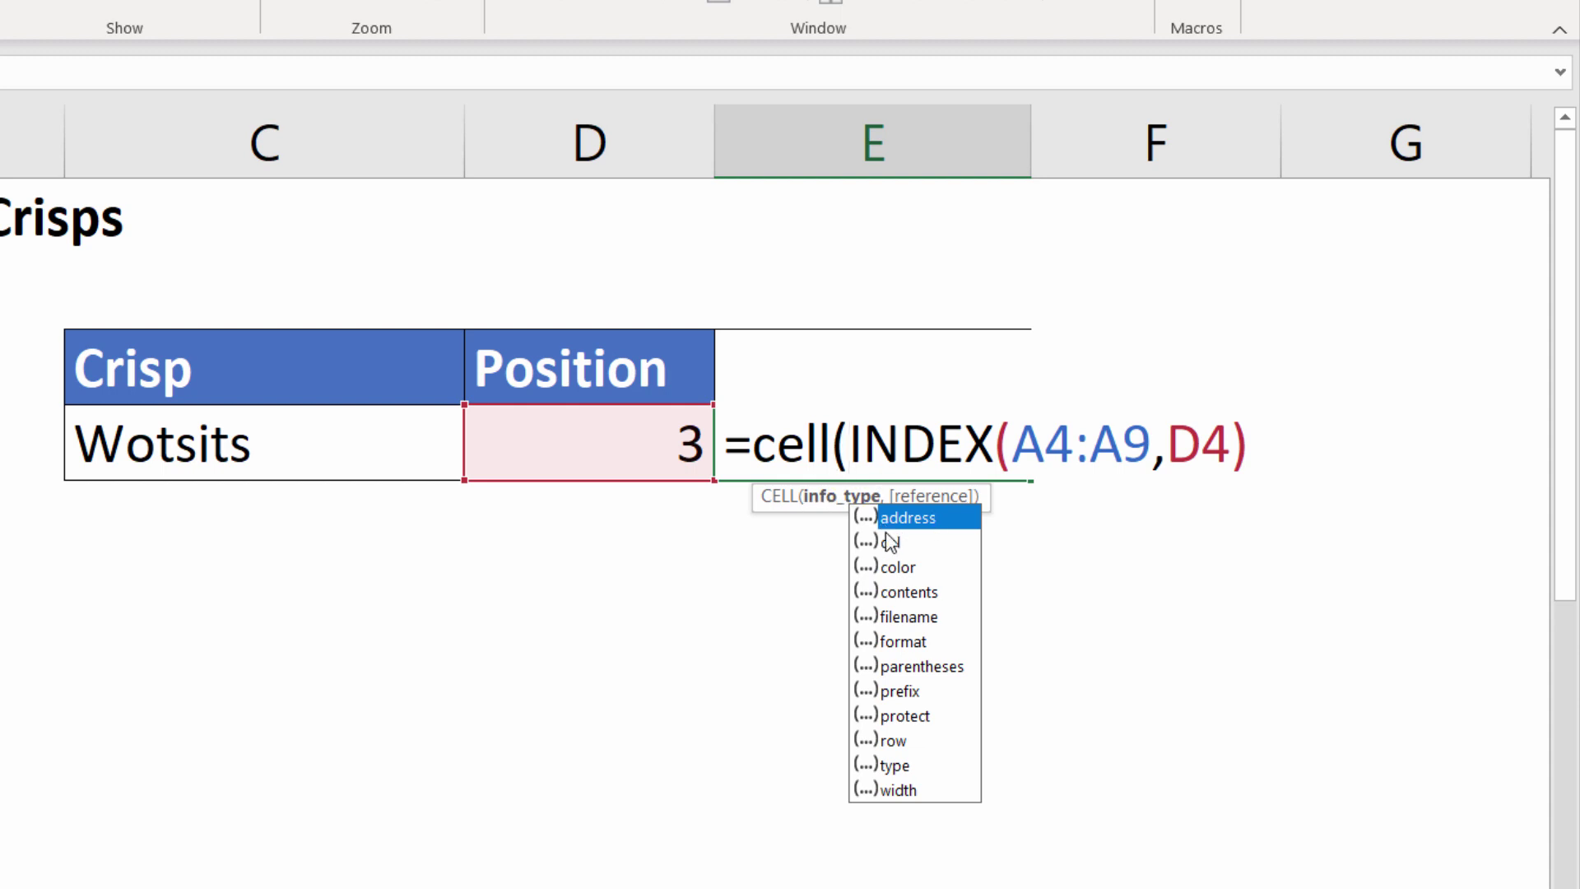
pyautogui.doubleClick(913, 519)
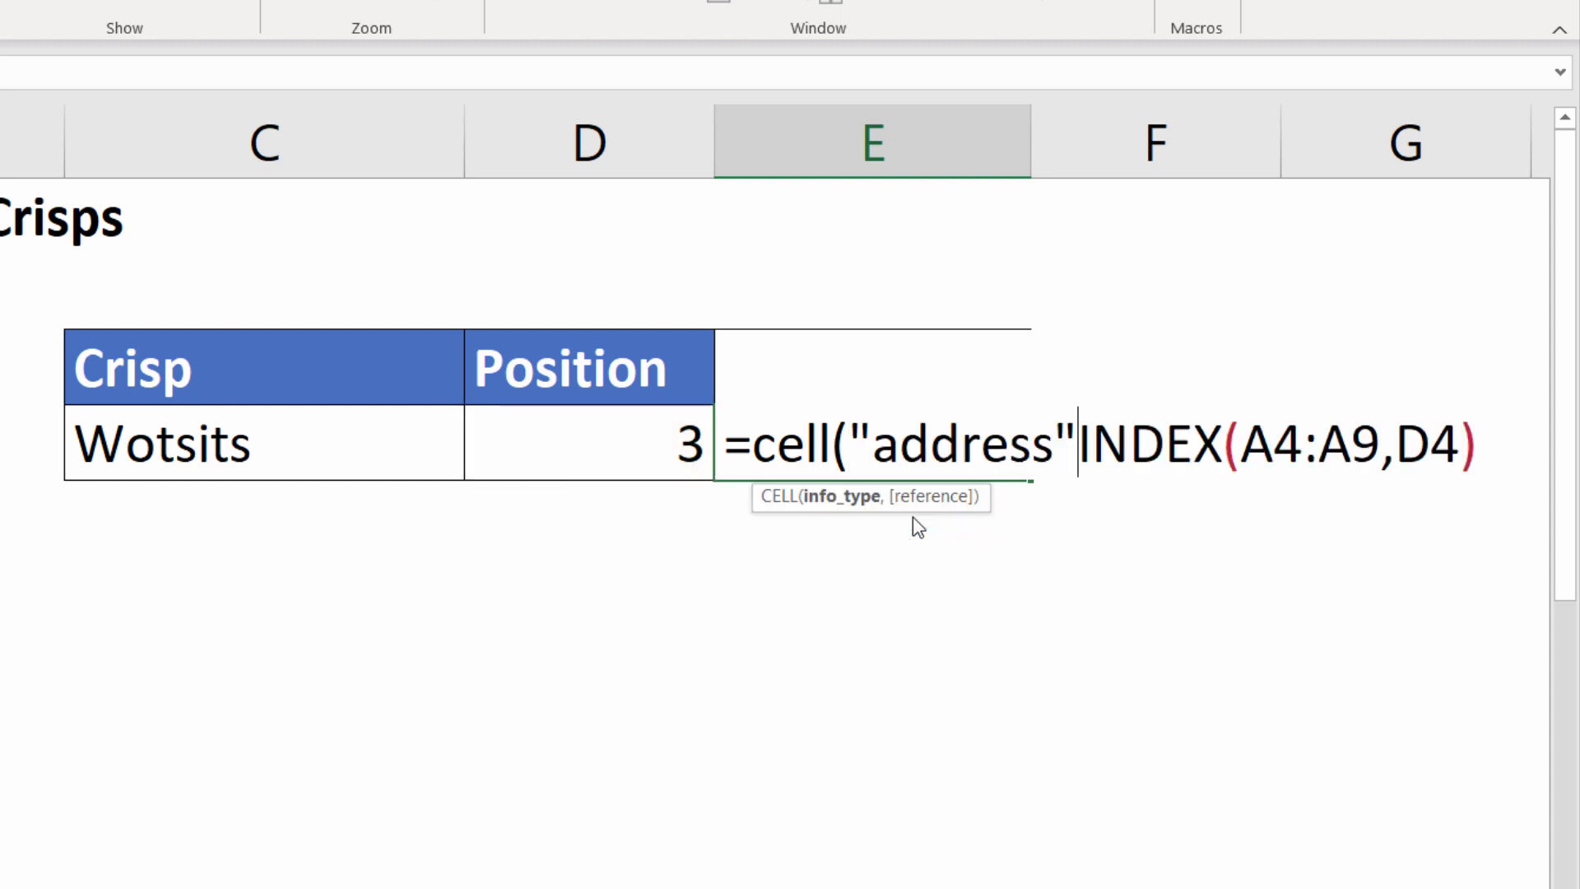
pyautogui.write(',')
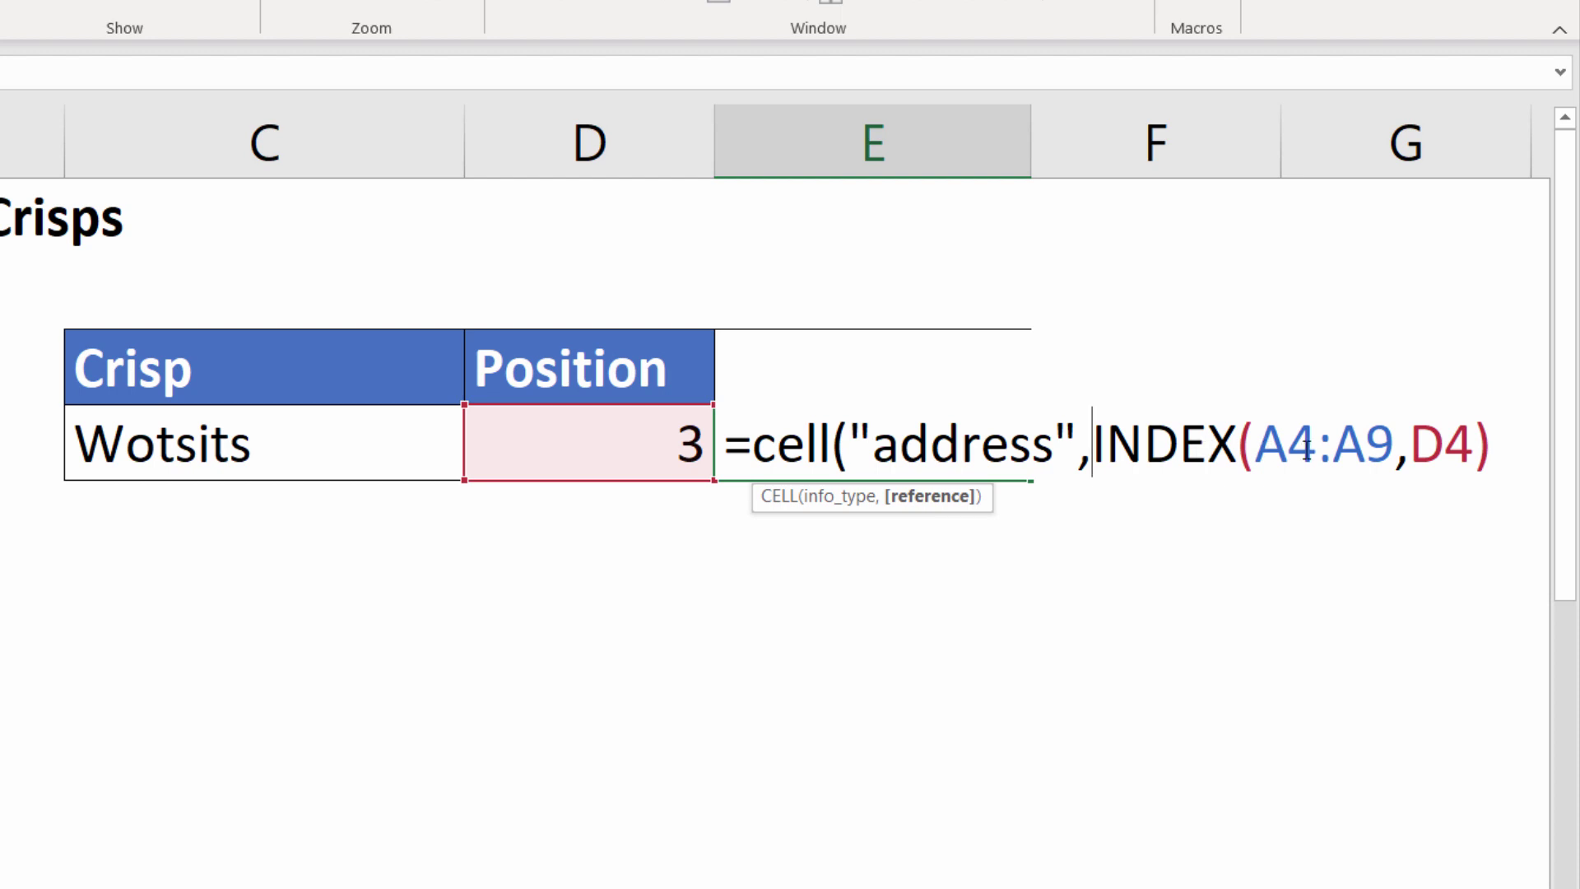
pyautogui.write(')')
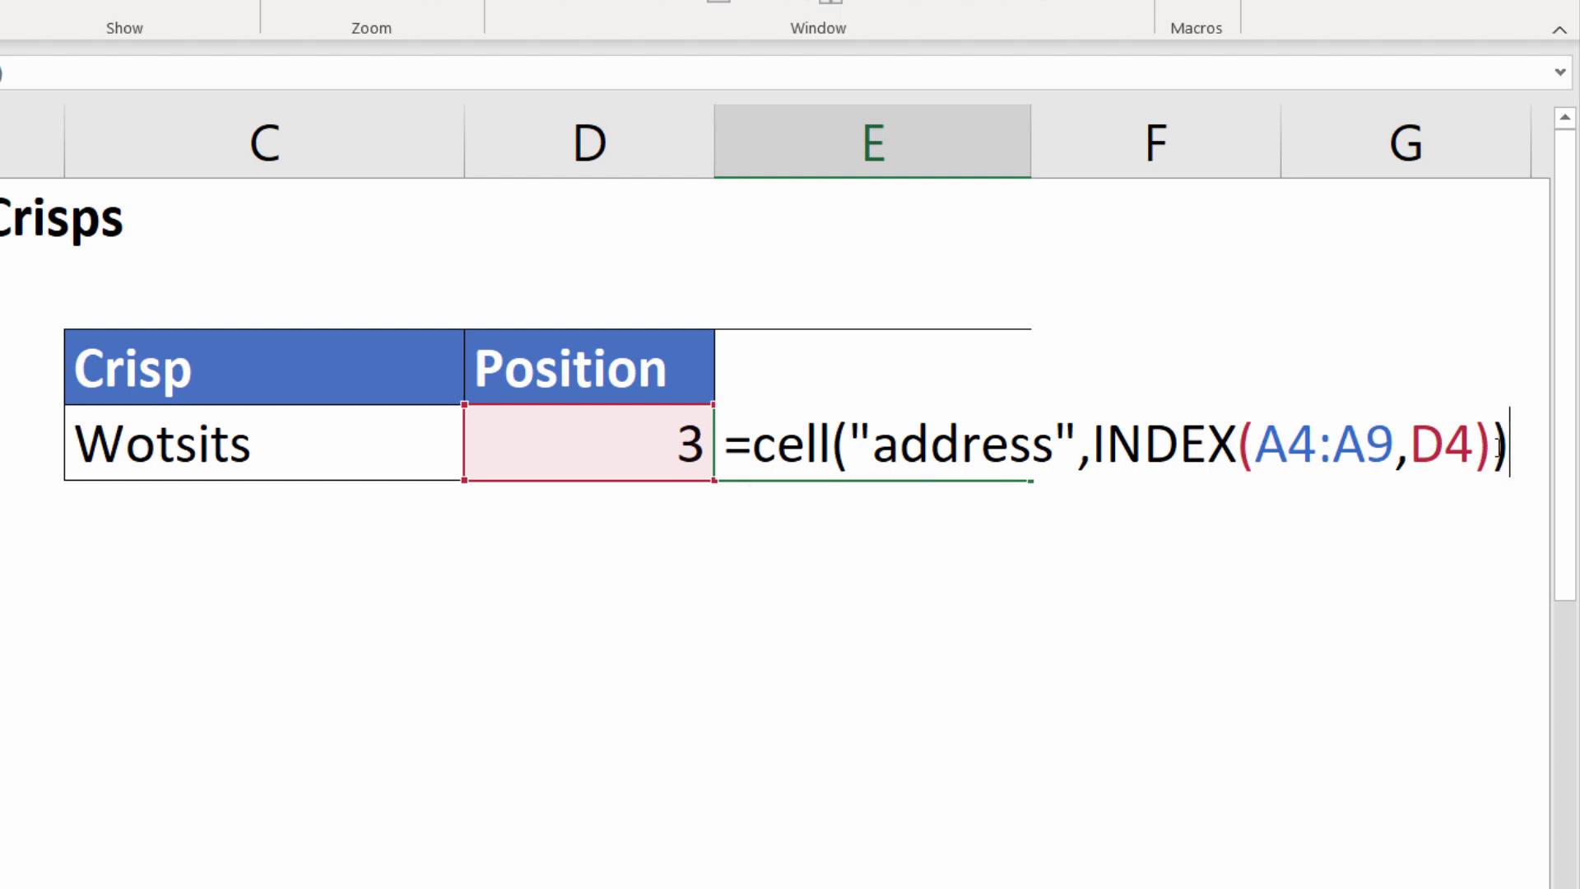
pyautogui.press('Return')
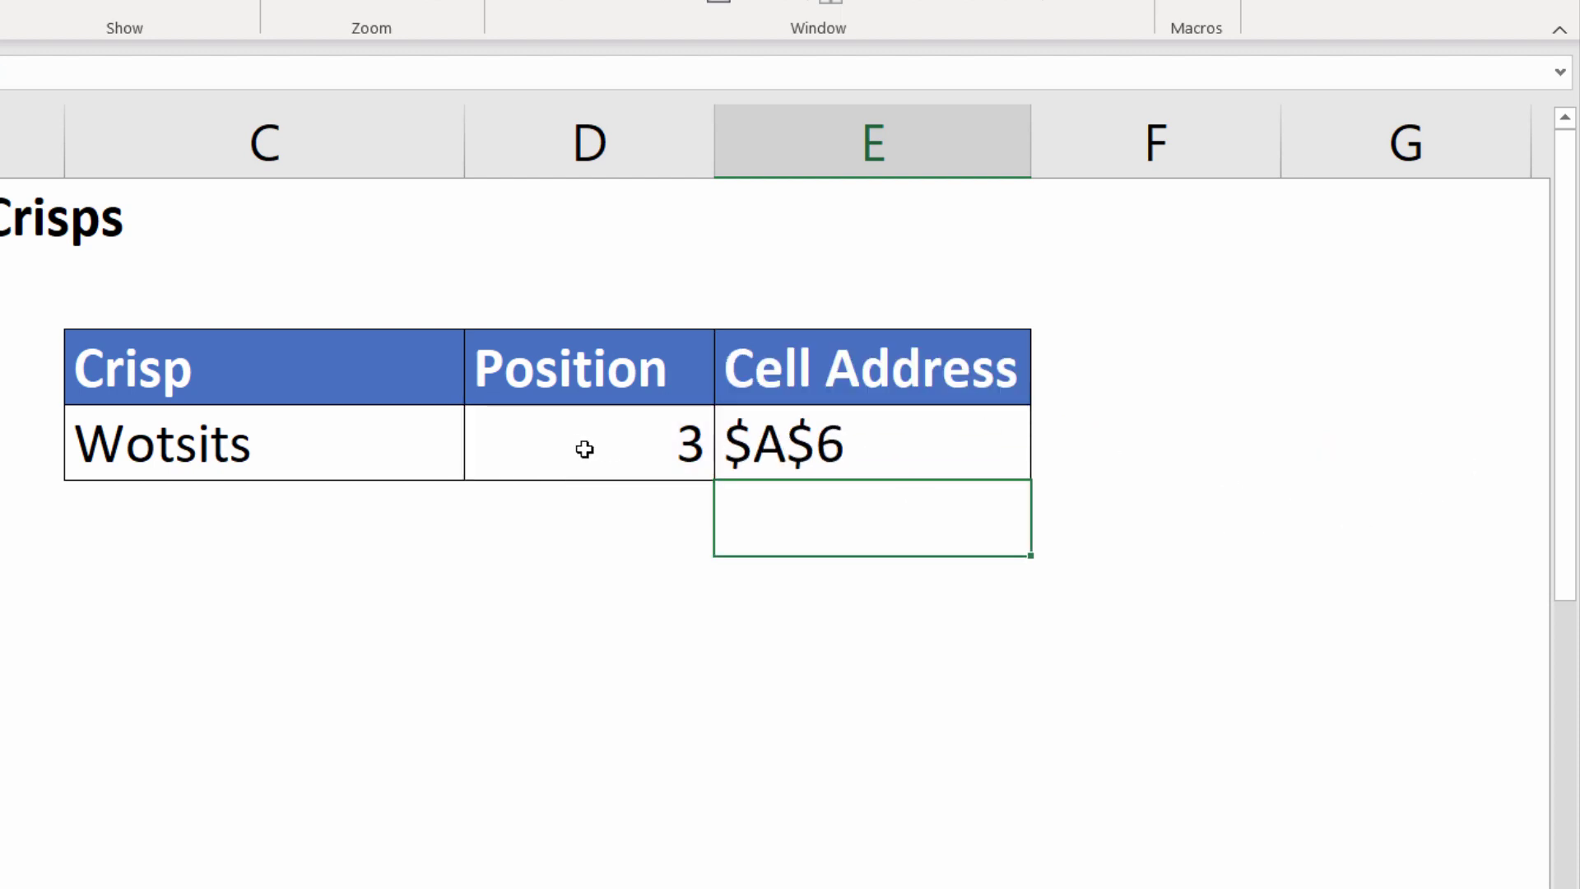
# Step: Choose Monster Munch in C4, giving Position 2 and Cell Address $A$5
pyautogui.click(418, 450)
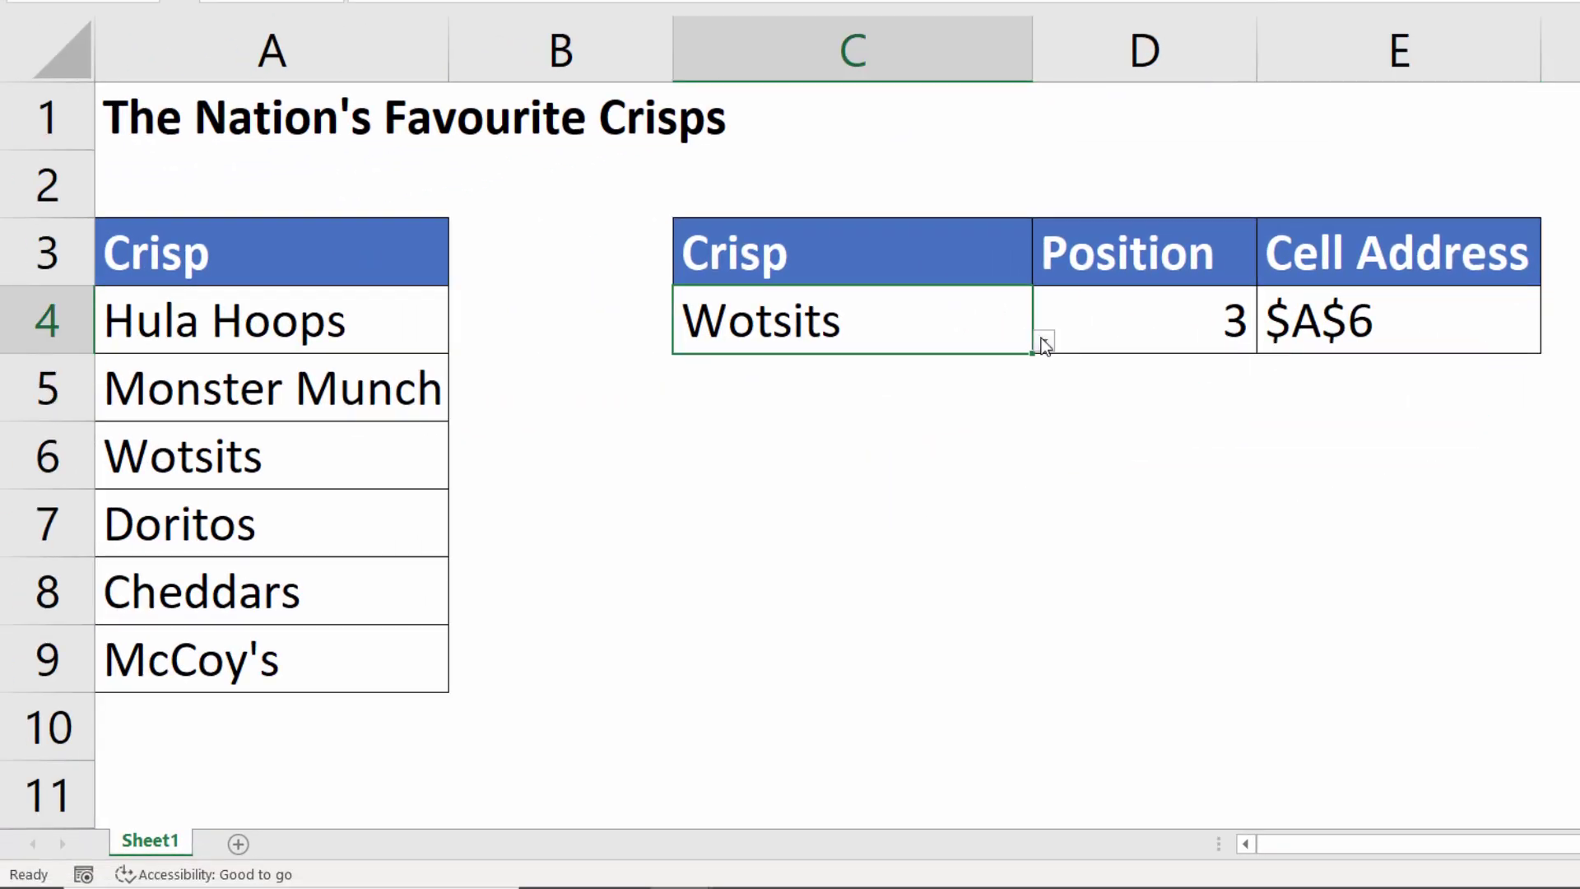
pyautogui.click(1044, 342)
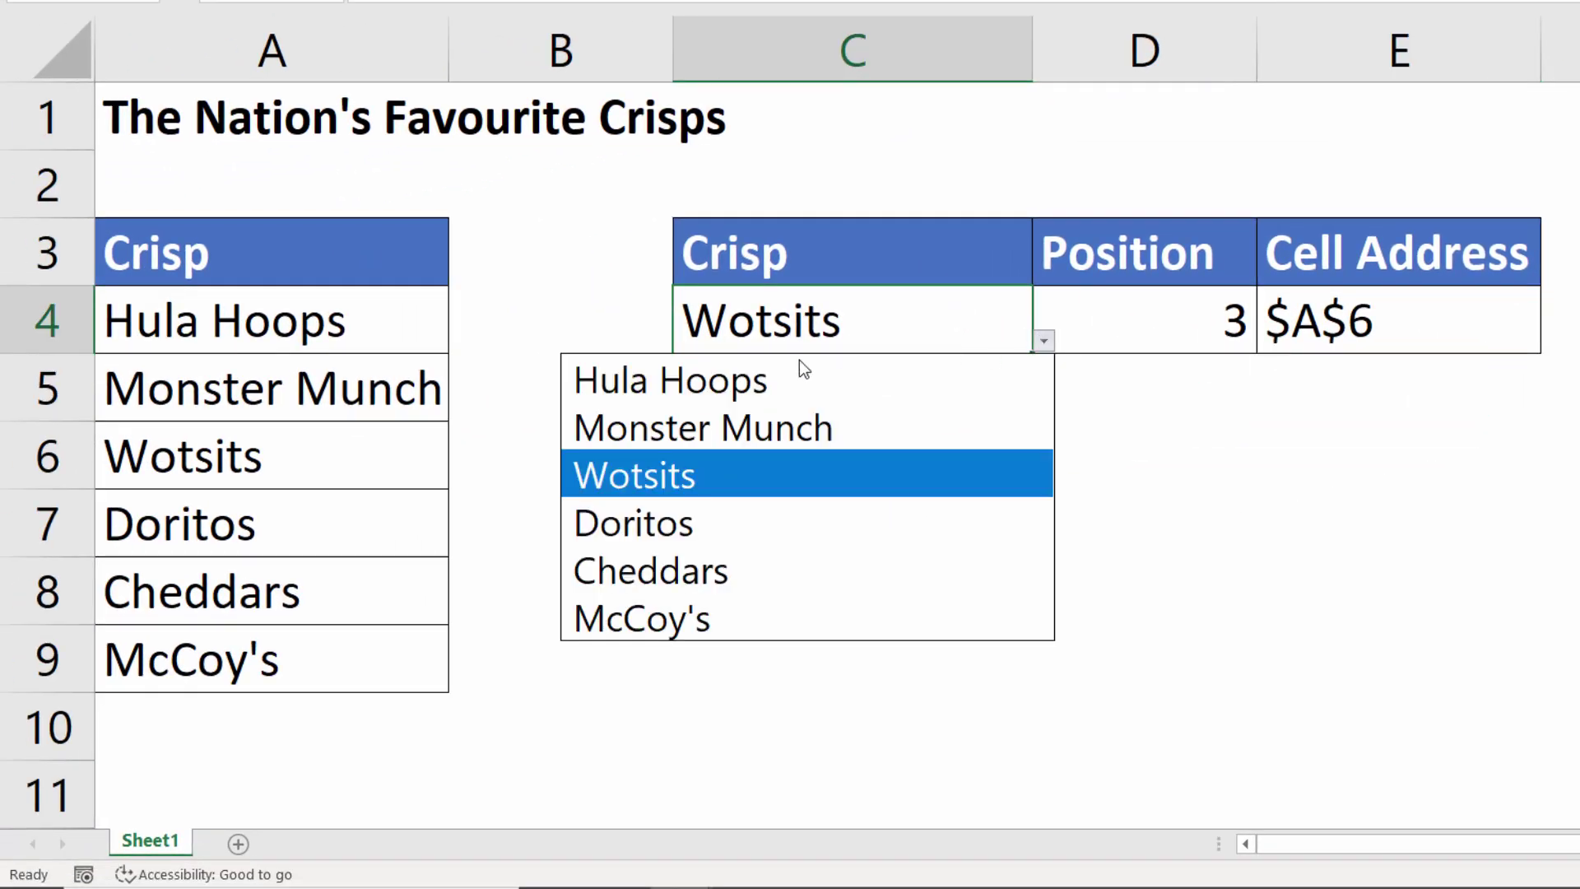
pyautogui.click(749, 421)
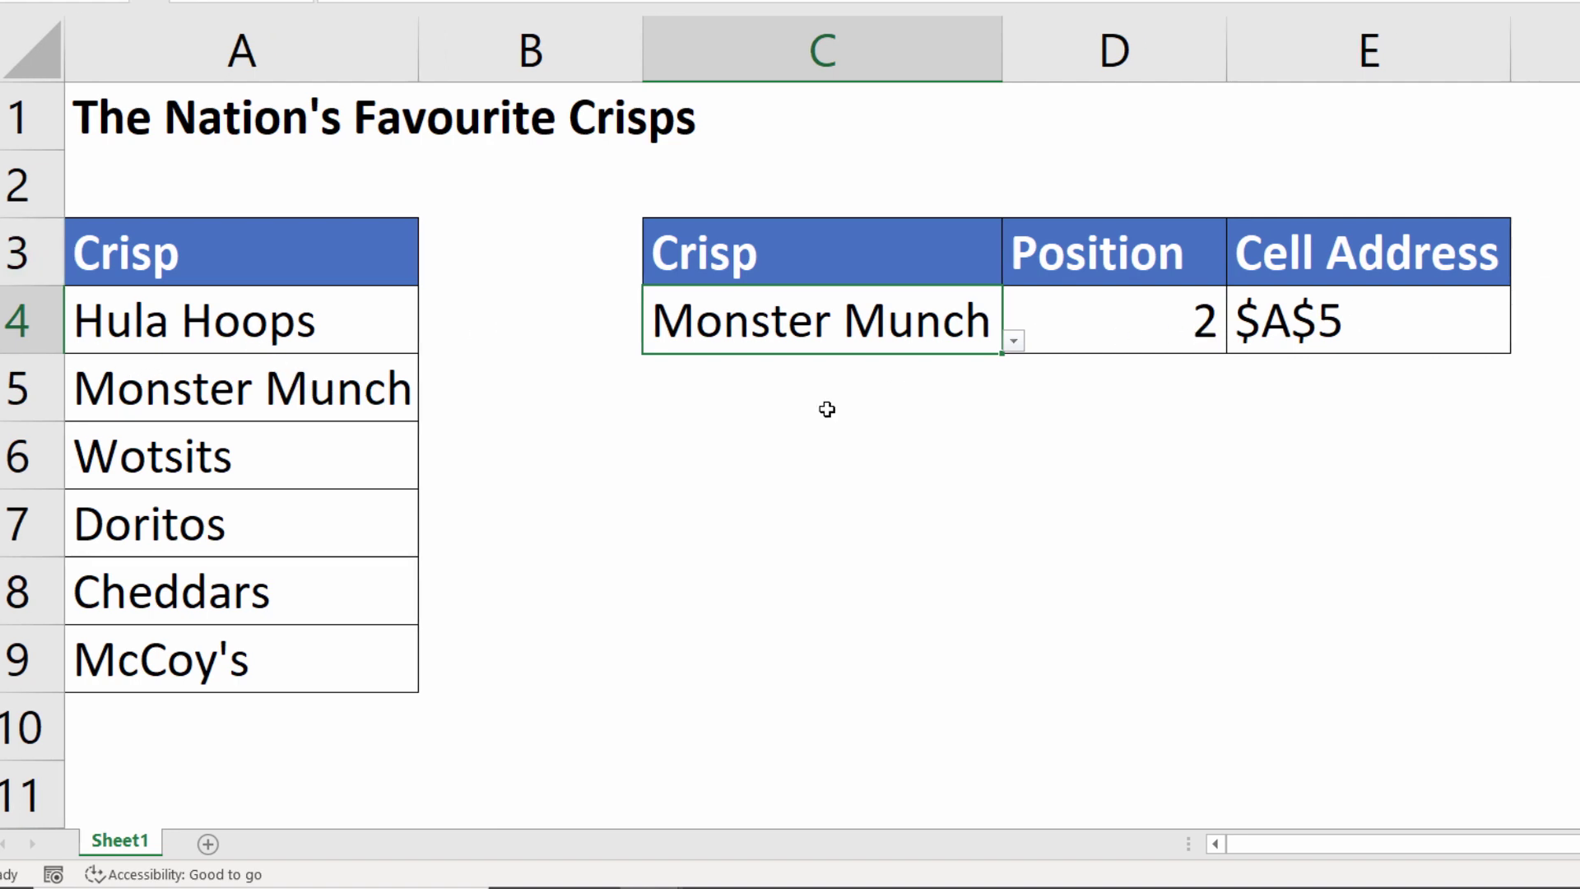
# Step: Copy the MATCH(C4,A4:A9,0) expression from D4's formula
pyautogui.doubleClick(1345, 329)
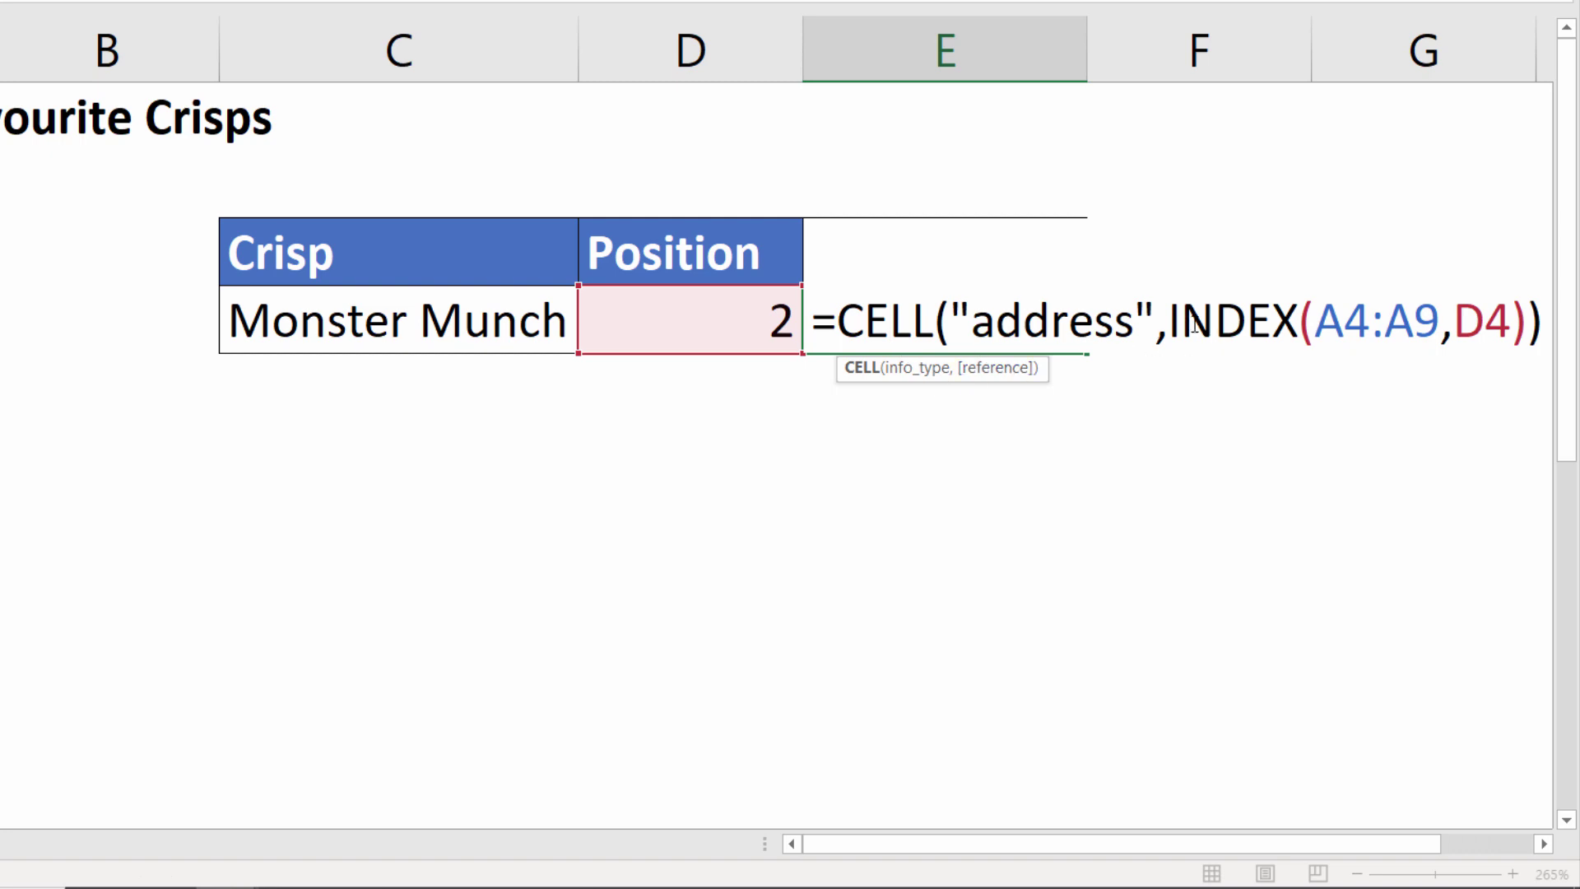
pyautogui.click(1494, 315)
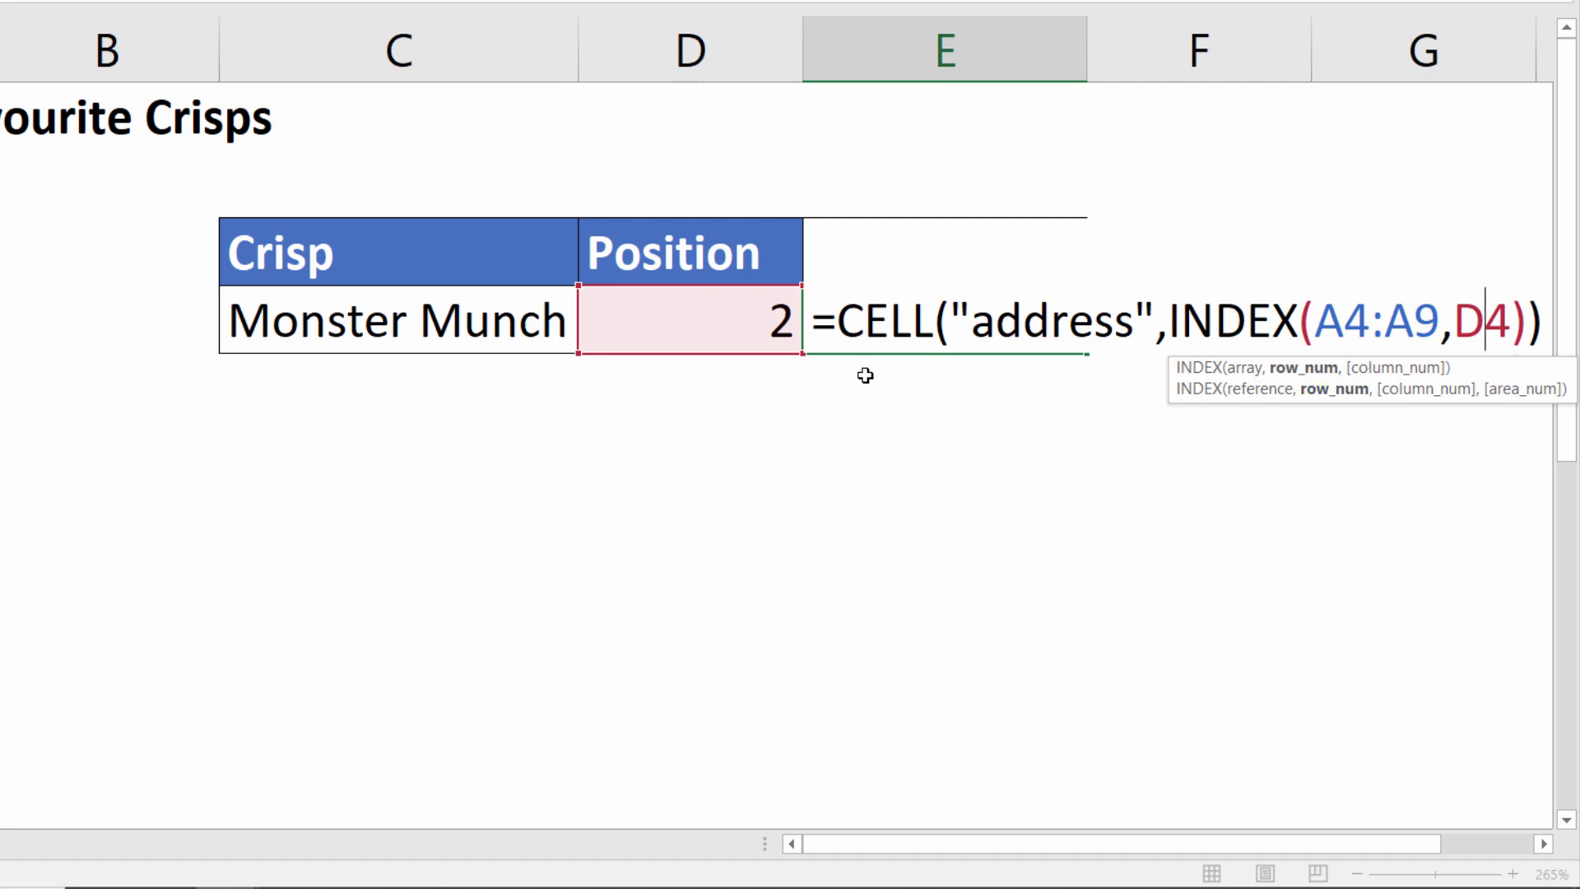
pyautogui.hotkey('ctrl', 'Return')
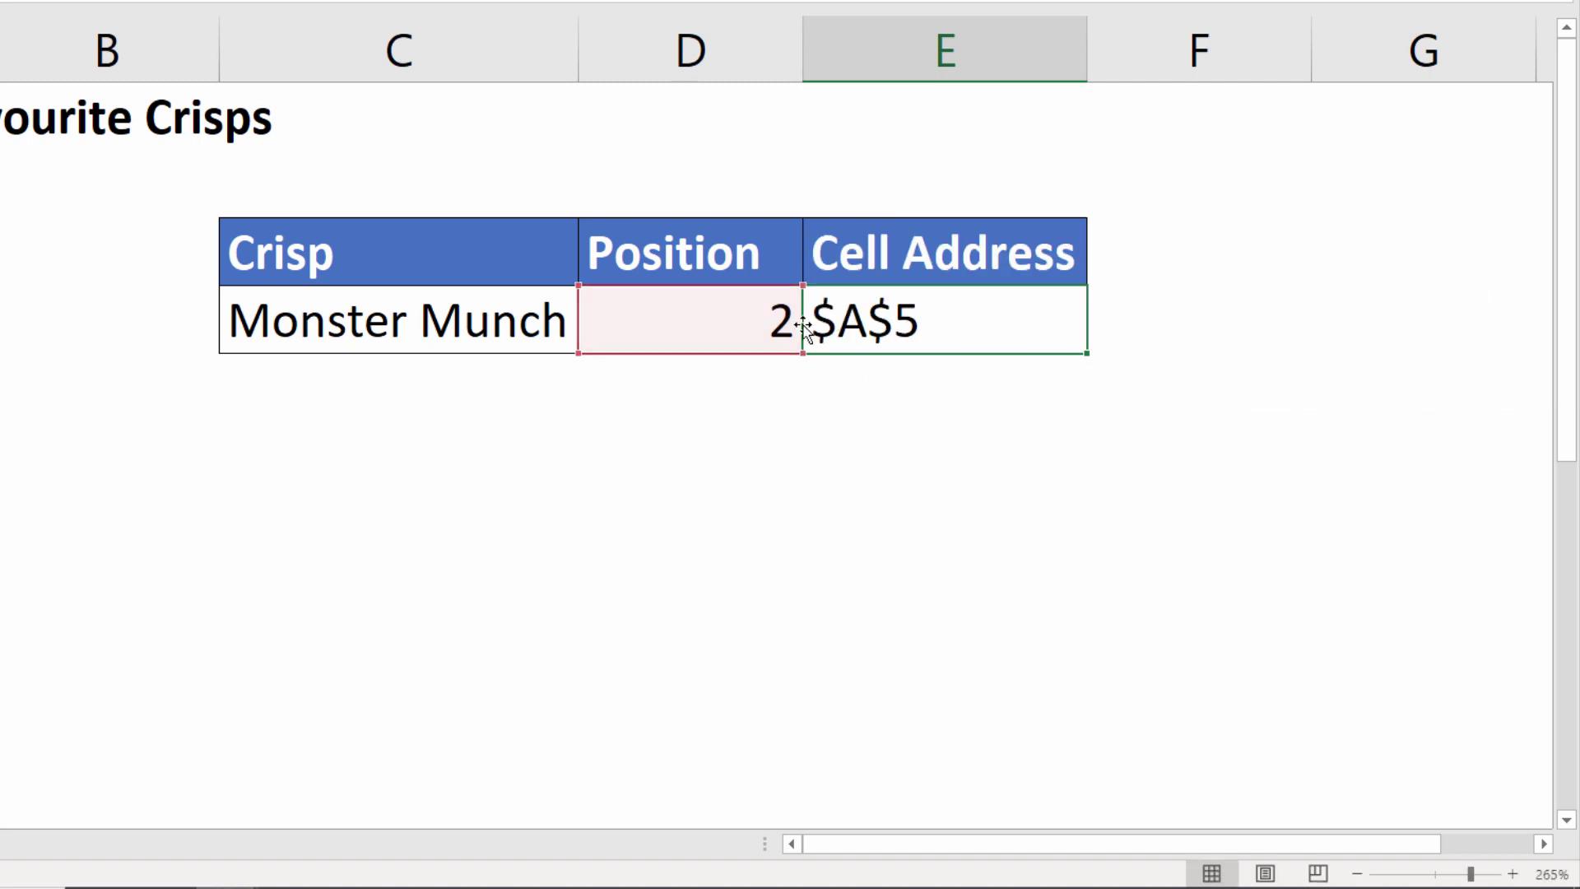
pyautogui.click(752, 317)
pyautogui.doubleClick(752, 319)
pyautogui.moveTo(616, 306); pyautogui.dragTo(1091, 312)
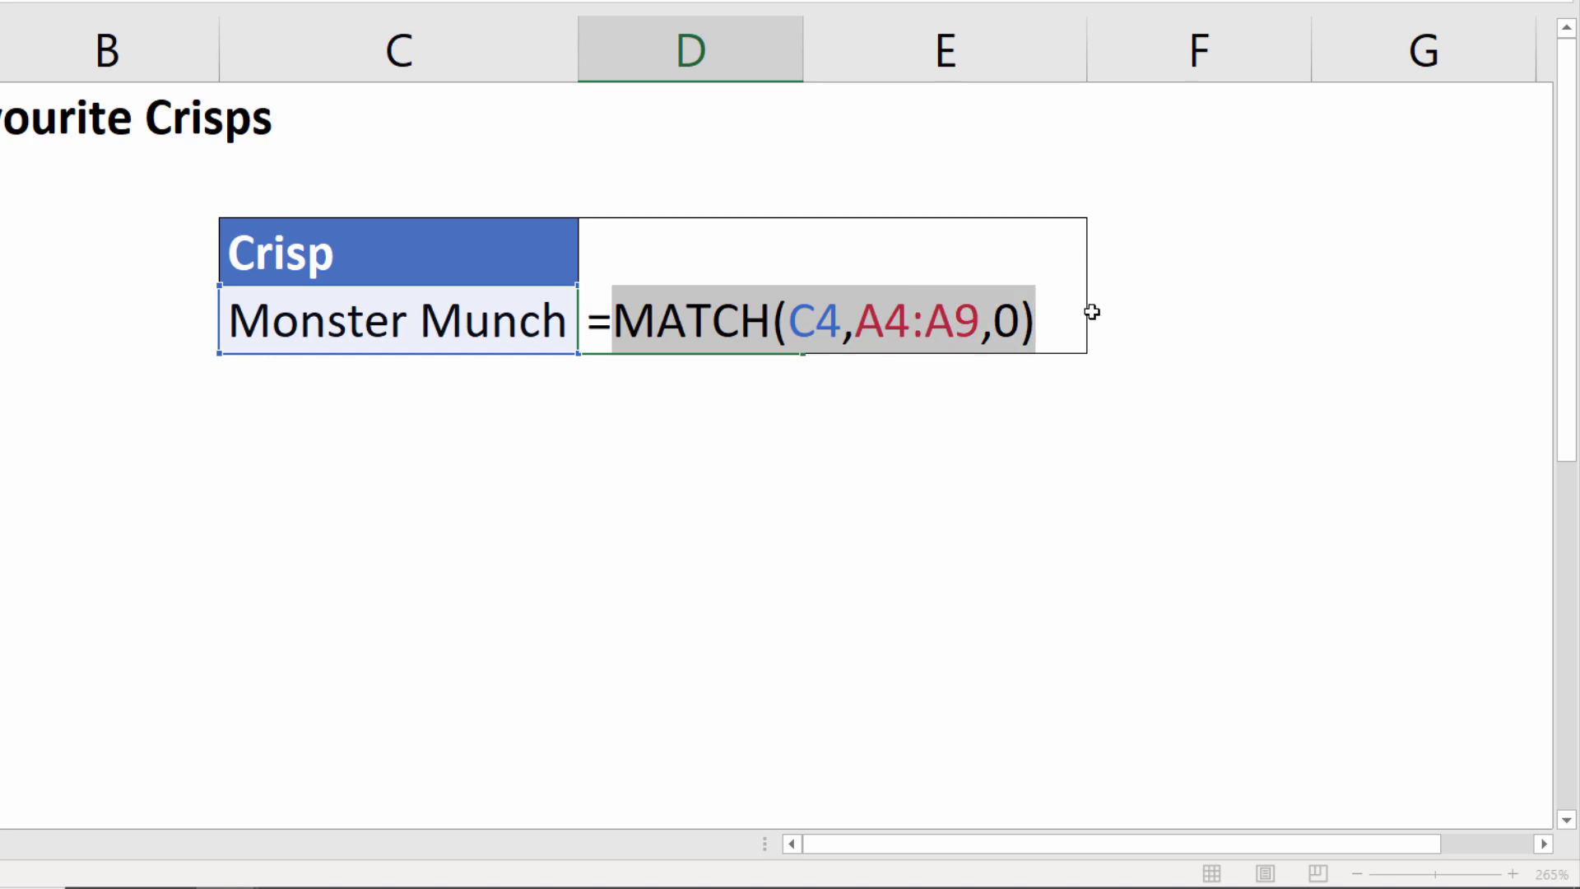
pyautogui.hotkey('ctrl', 'c')
pyautogui.press('Escape')
# Step: Replace the D4 reference in E4's formula with MATCH(C4,A4:A9,0), still returning $A$5
pyautogui.click(1012, 318)
pyautogui.doubleClick(1023, 319)
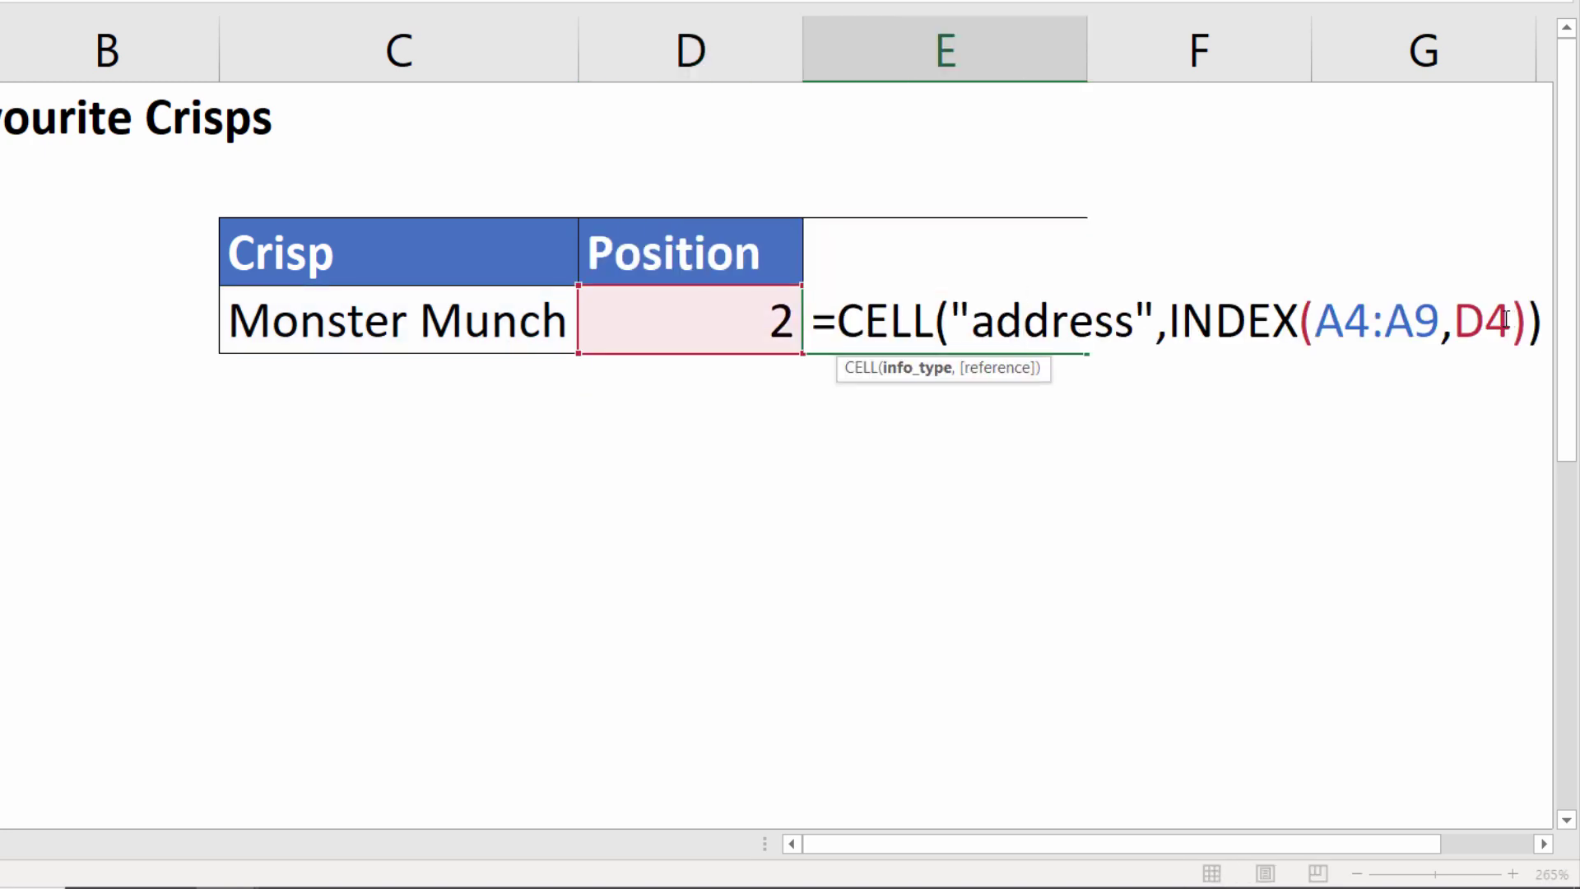
pyautogui.moveTo(1511, 319); pyautogui.dragTo(1452, 320)
pyautogui.hotkey('ctrl', 'v')
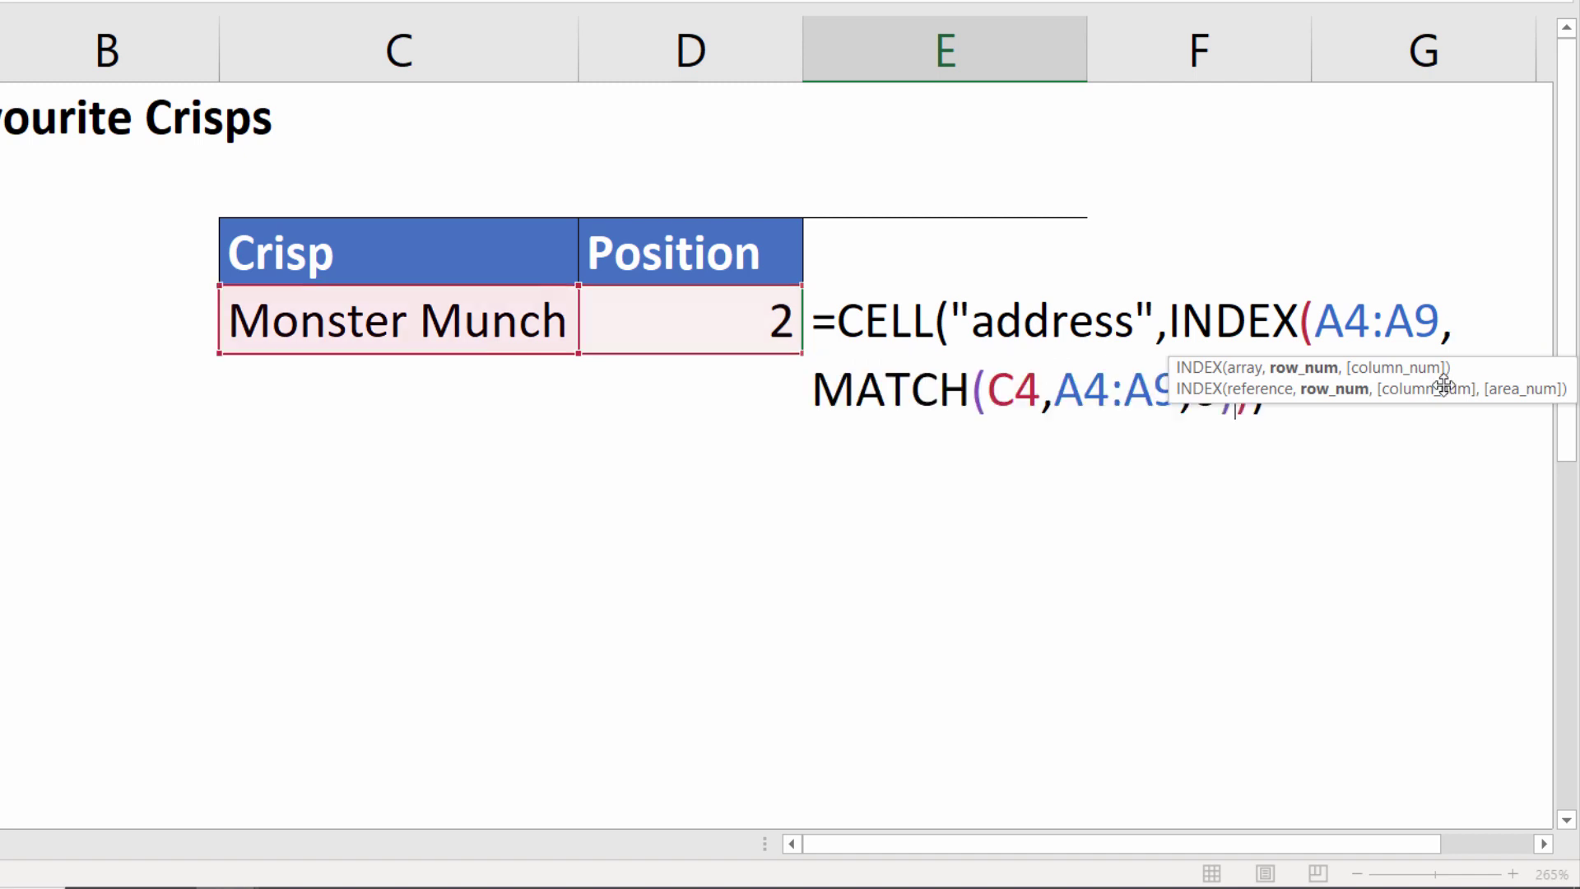
pyautogui.moveTo(1444, 385); pyautogui.dragTo(1406, 523)
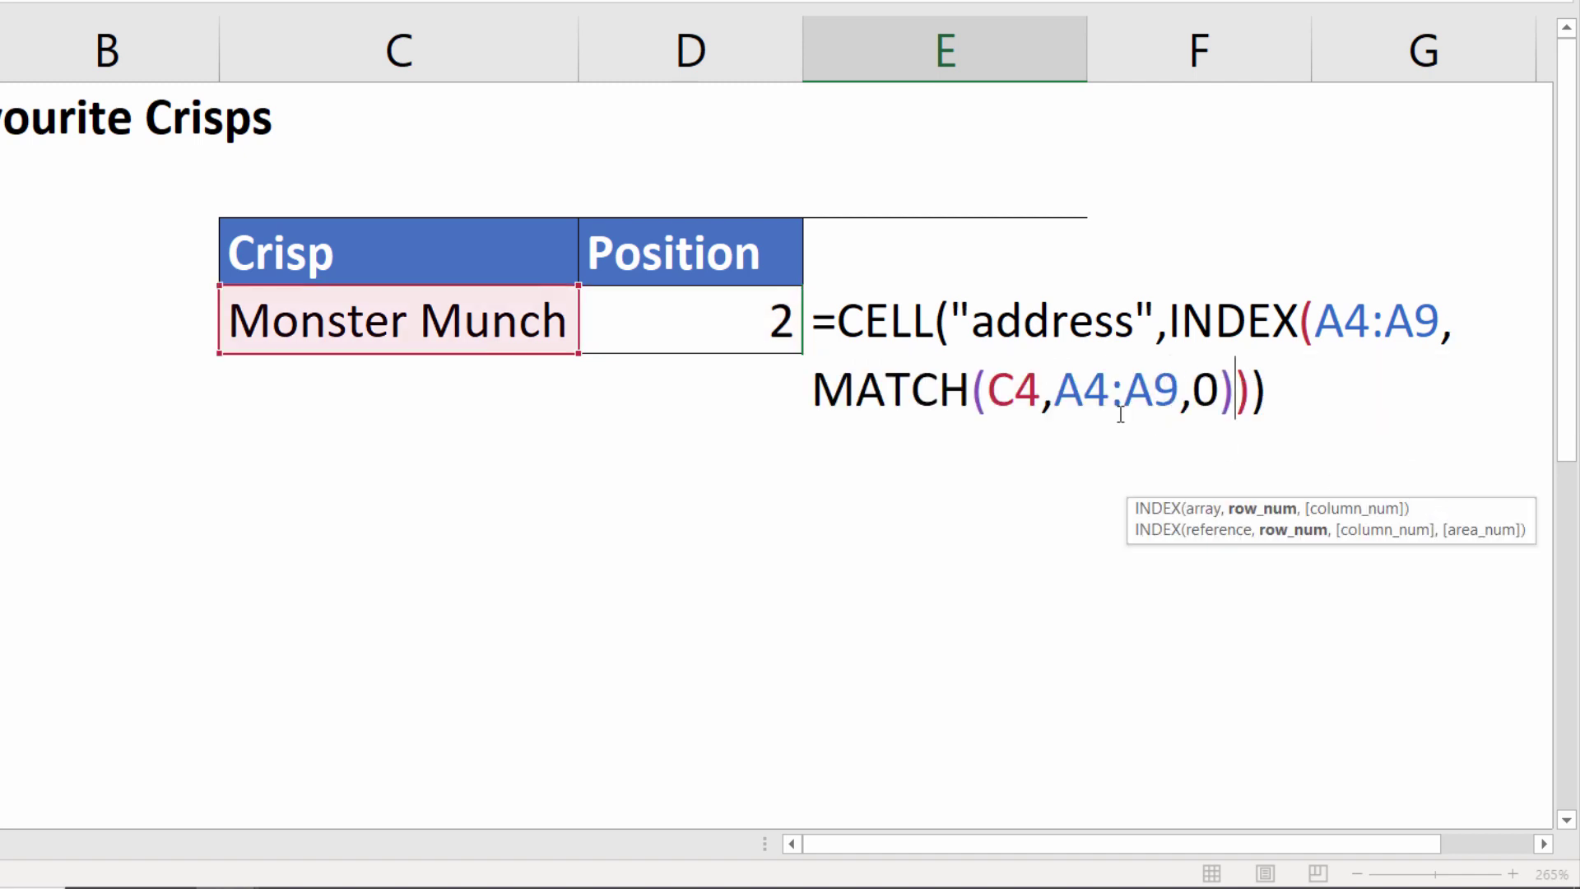
pyautogui.click(1544, 844)
pyautogui.click(1544, 844)
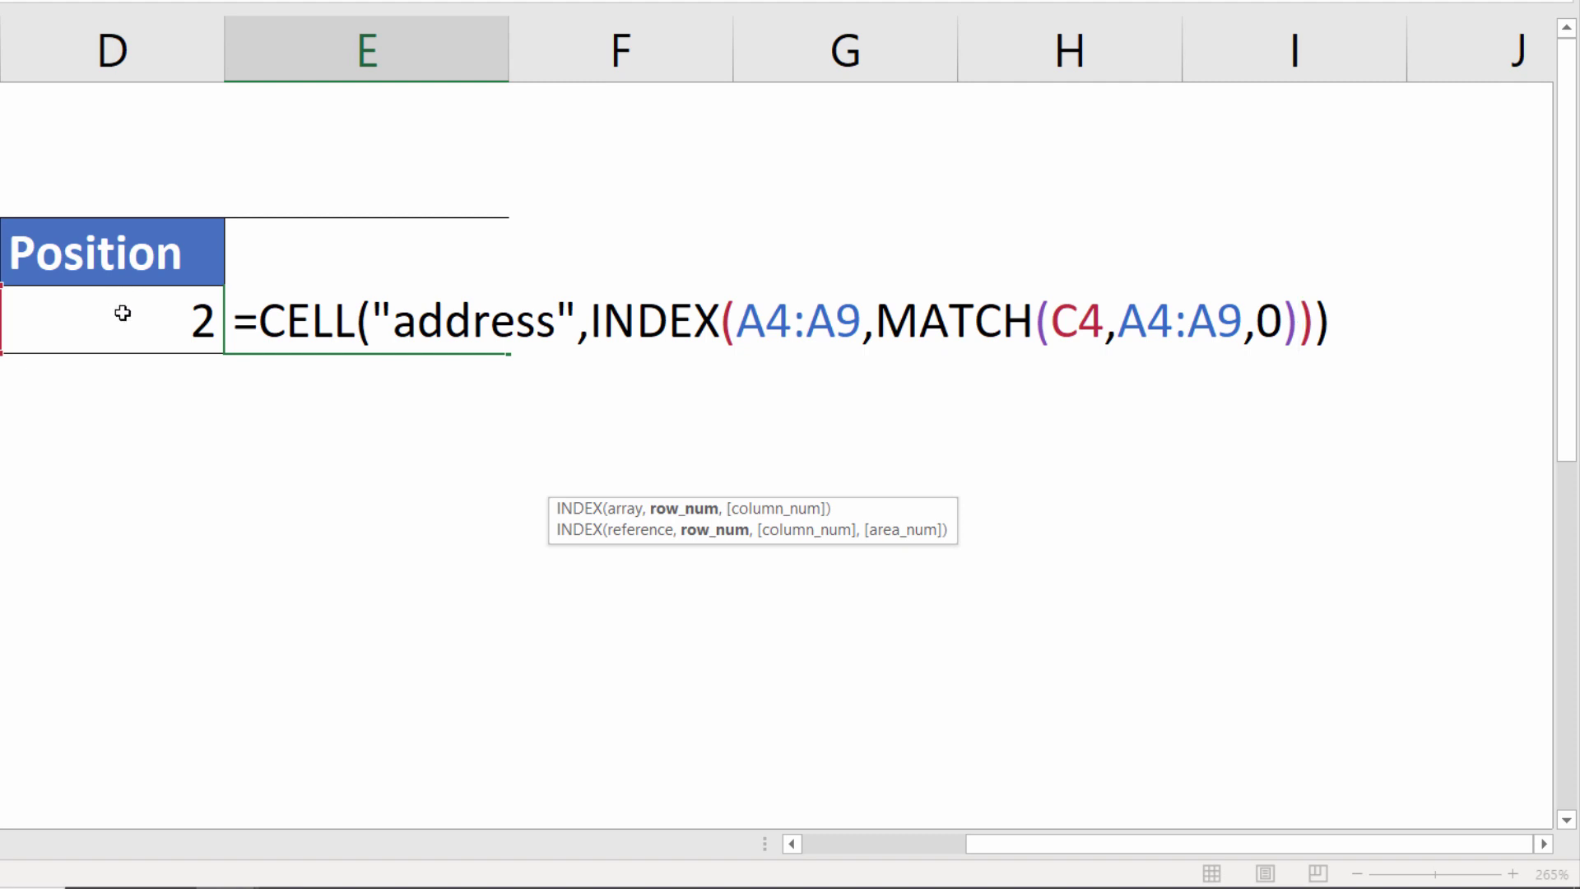
pyautogui.press('Return')
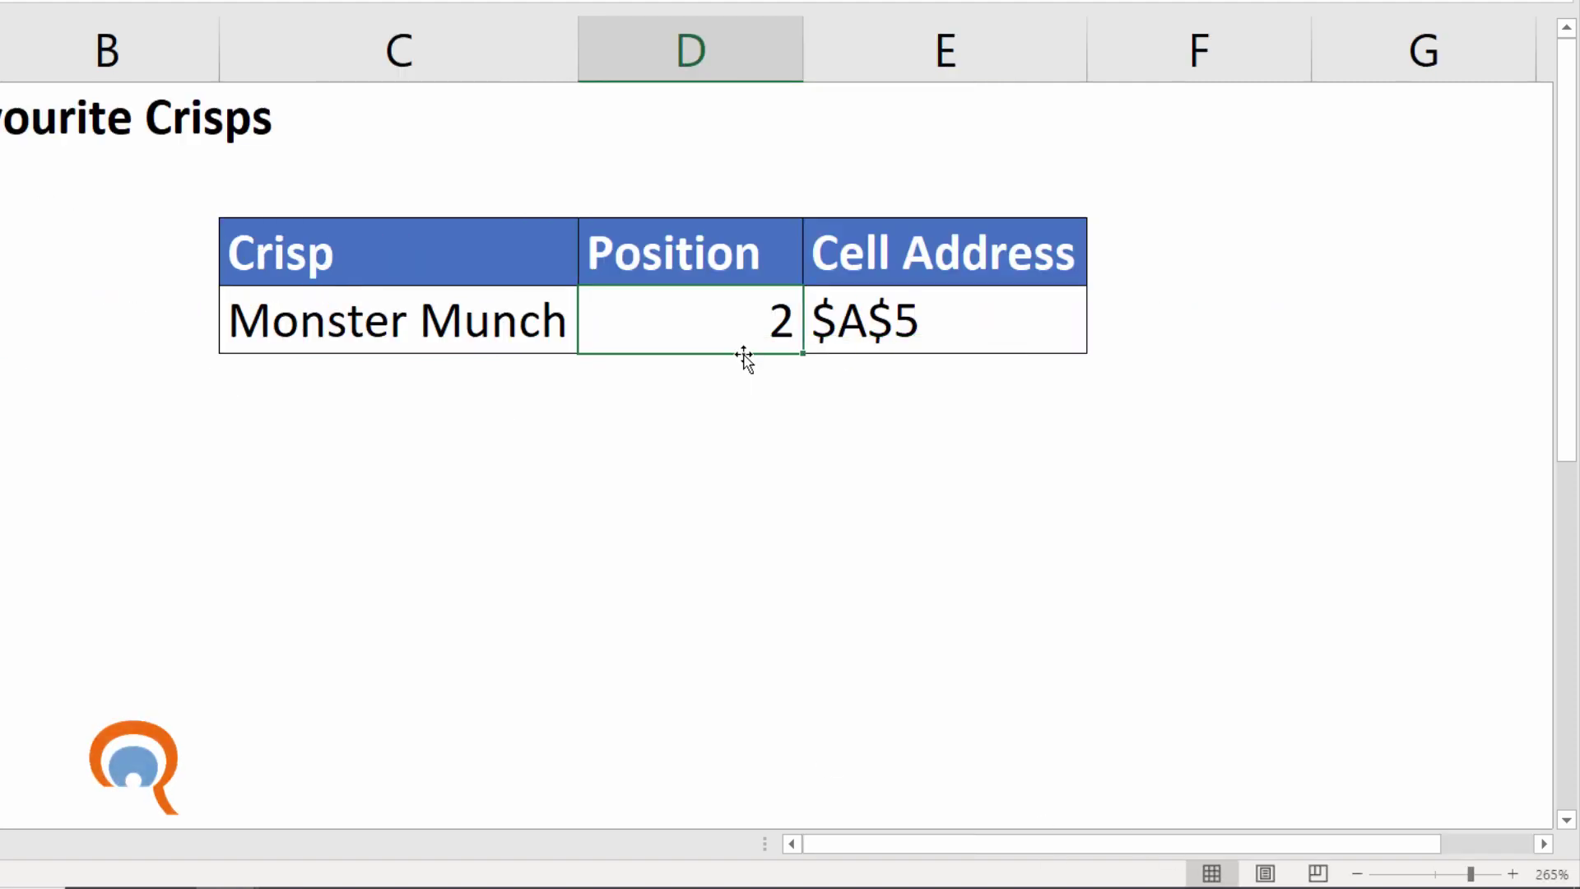
# Step: Clear D4's position and switch C4 to Wotsits, with E4 showing $A$6
pyautogui.press('Delete')
pyautogui.click(763, 444)
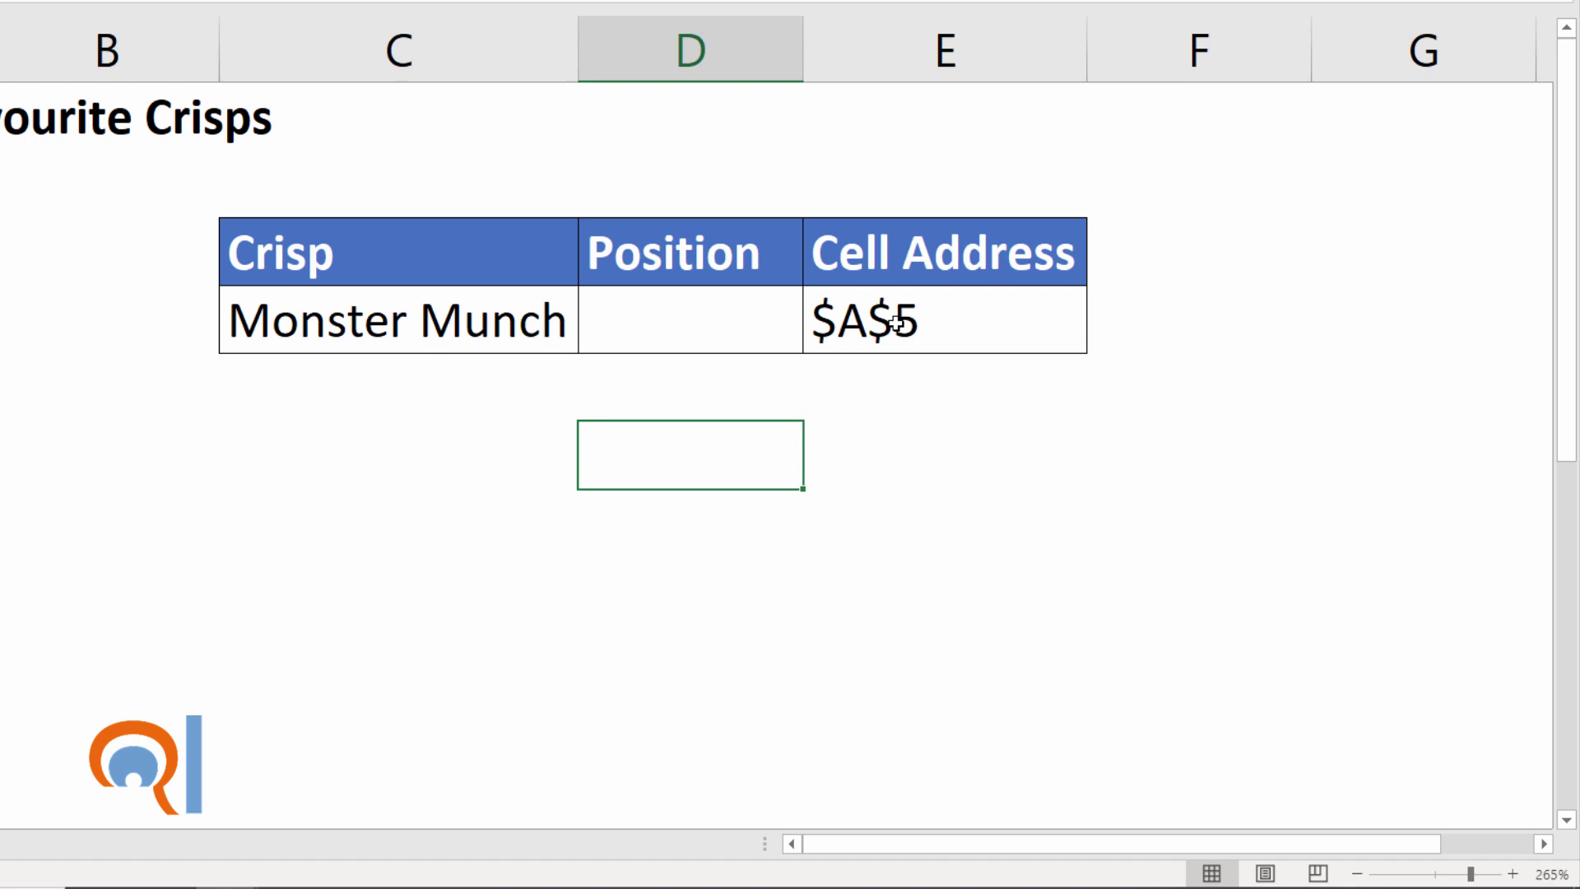
pyautogui.click(897, 323)
pyautogui.click(370, 327)
pyautogui.click(590, 341)
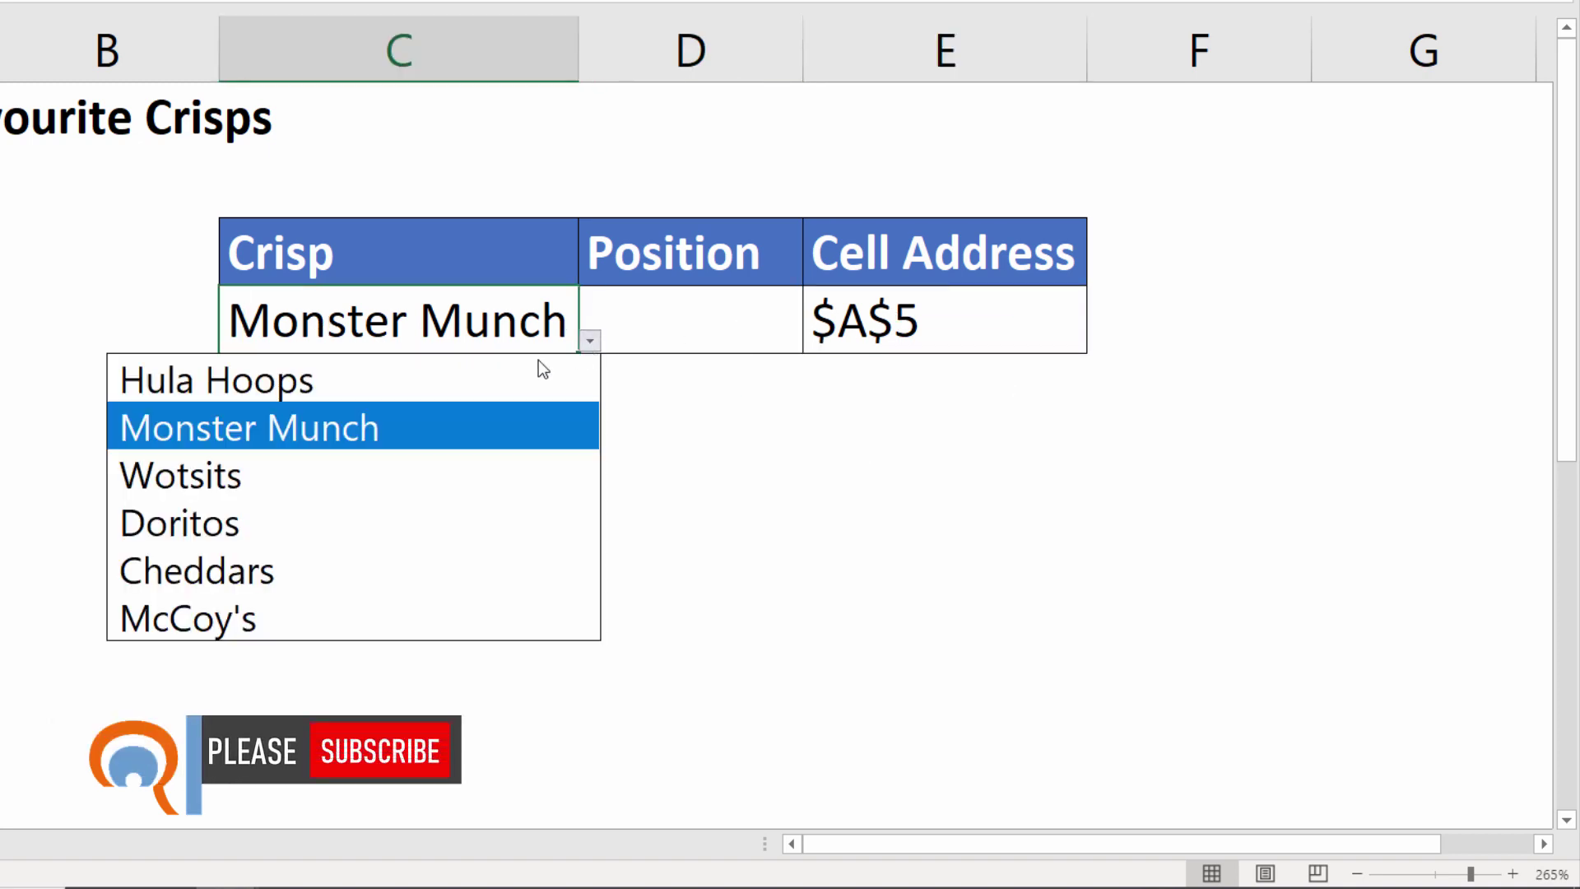
pyautogui.click(233, 492)
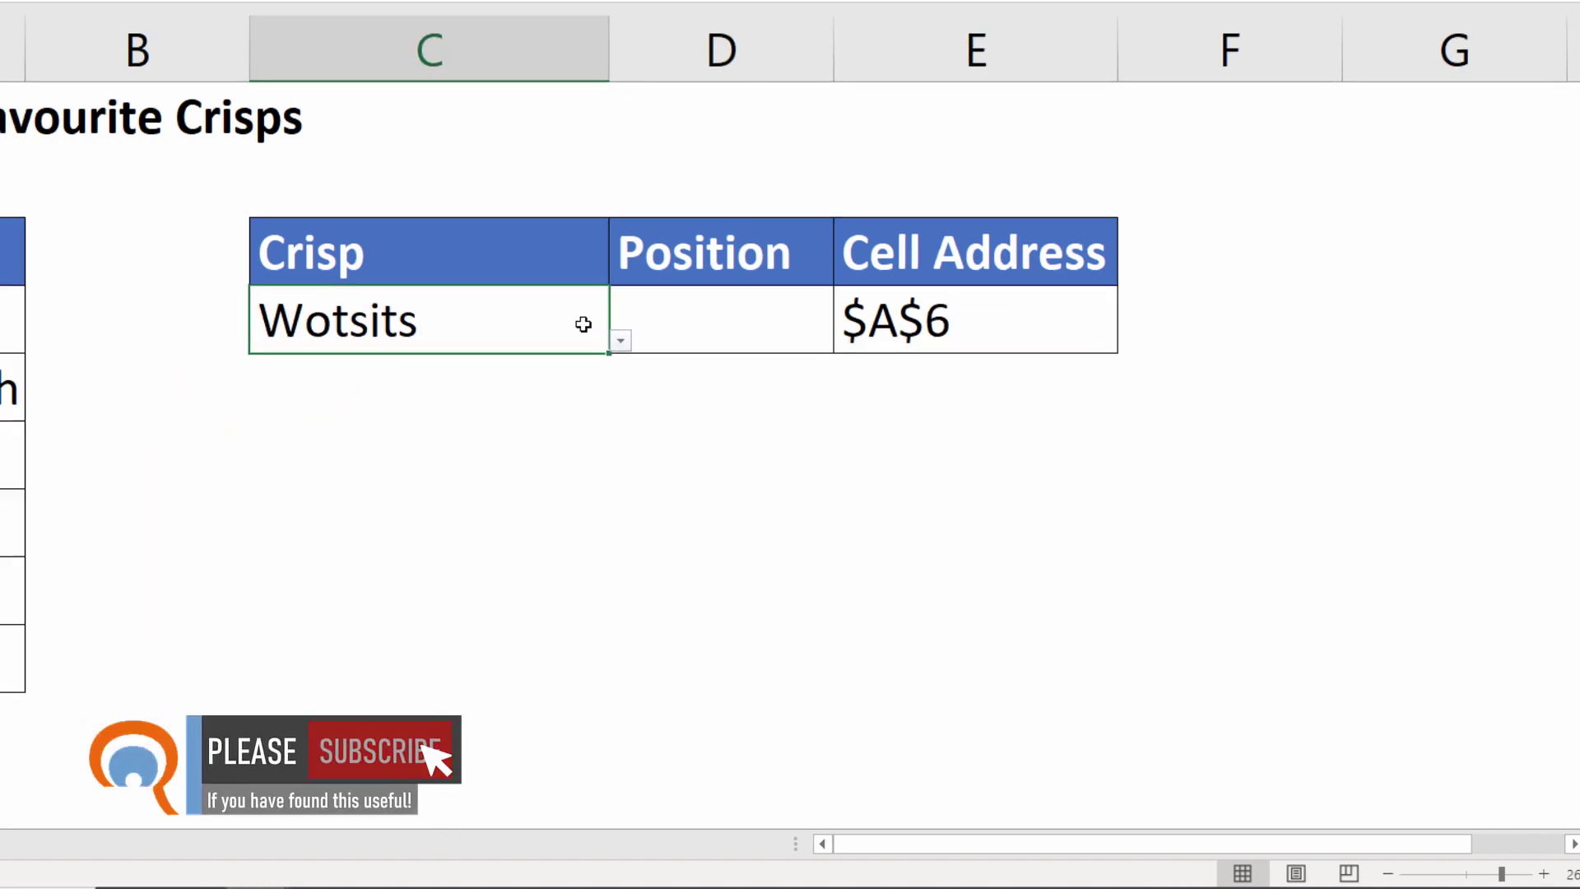